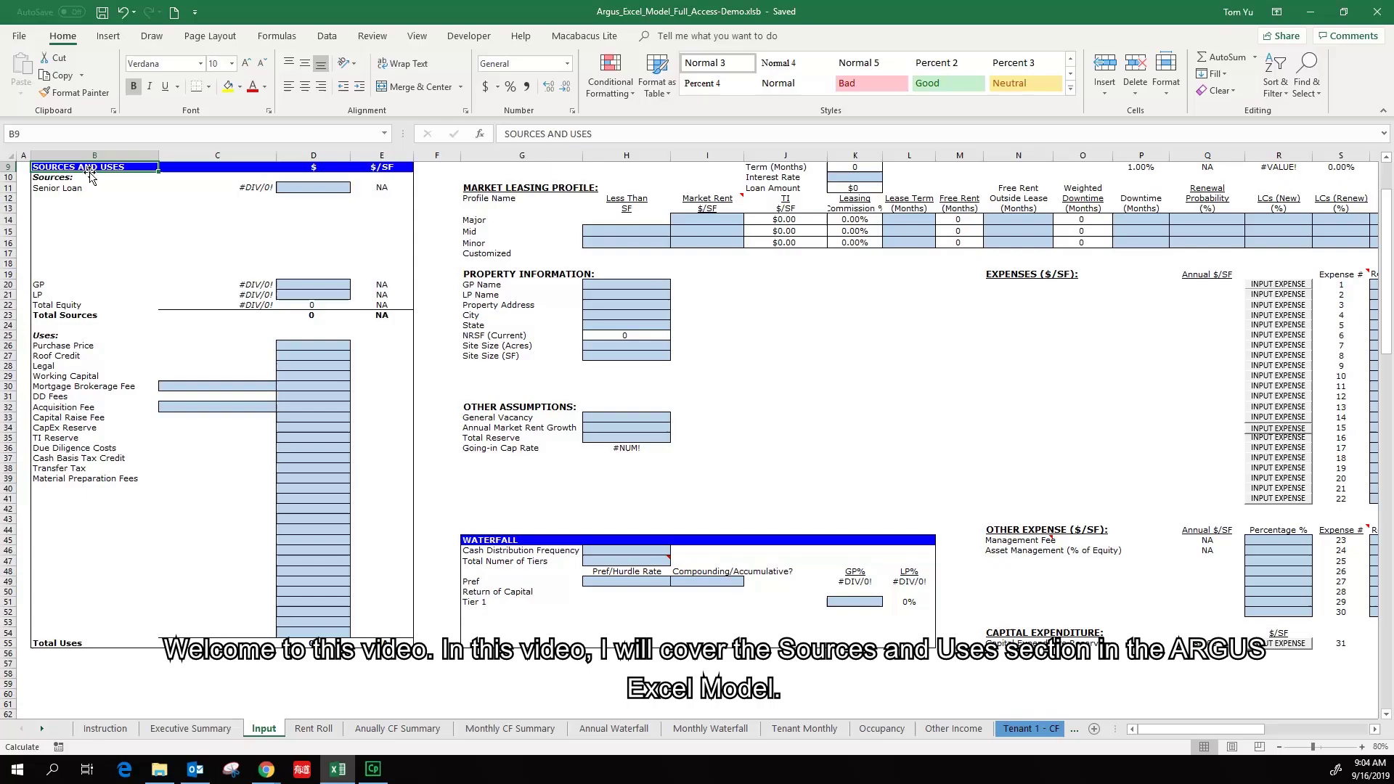
Enter a Purchase Price of 15,000,000 in the Uses list.
{"action": "left_click_drag", "start_coordinate": [88, 167], "coordinate": [381, 166]}
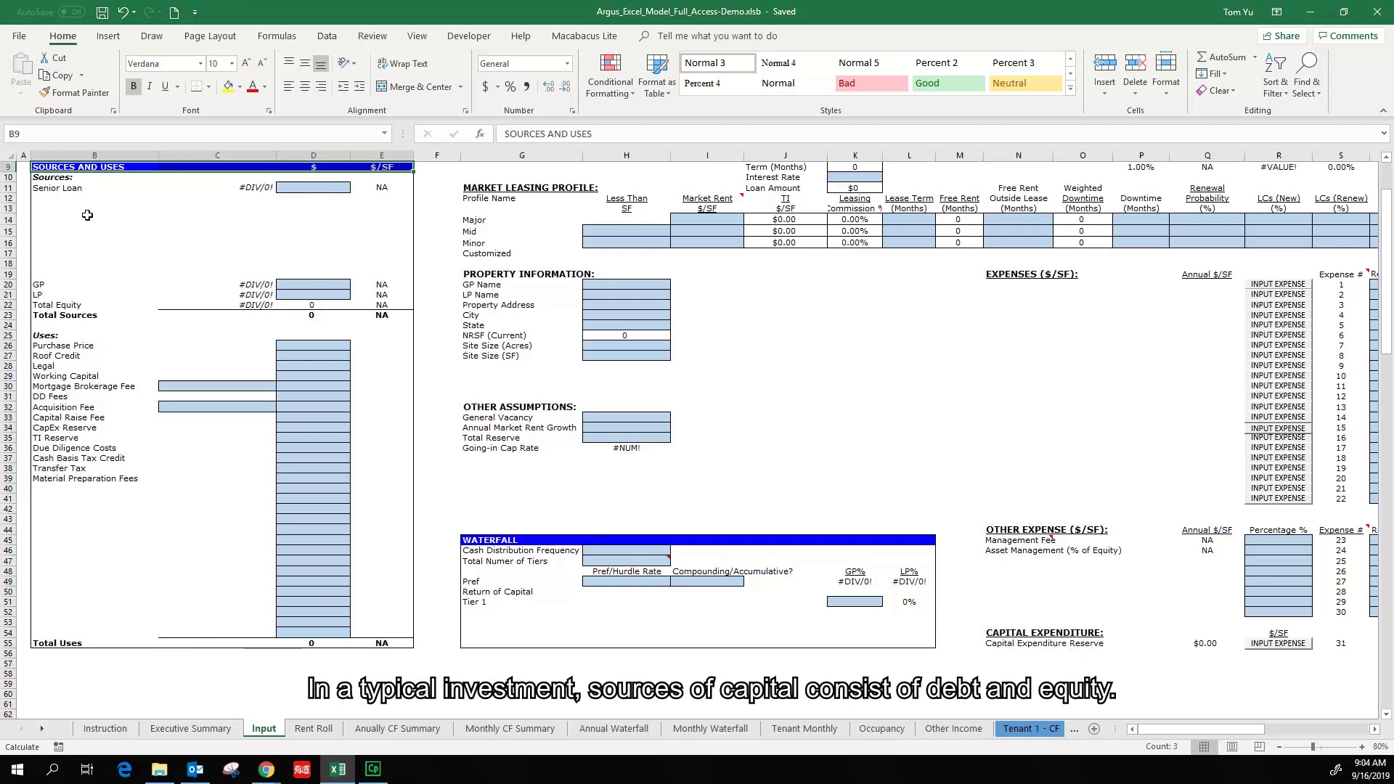
{"action": "left_click_drag", "start_coordinate": [69, 188], "coordinate": [78, 480]}
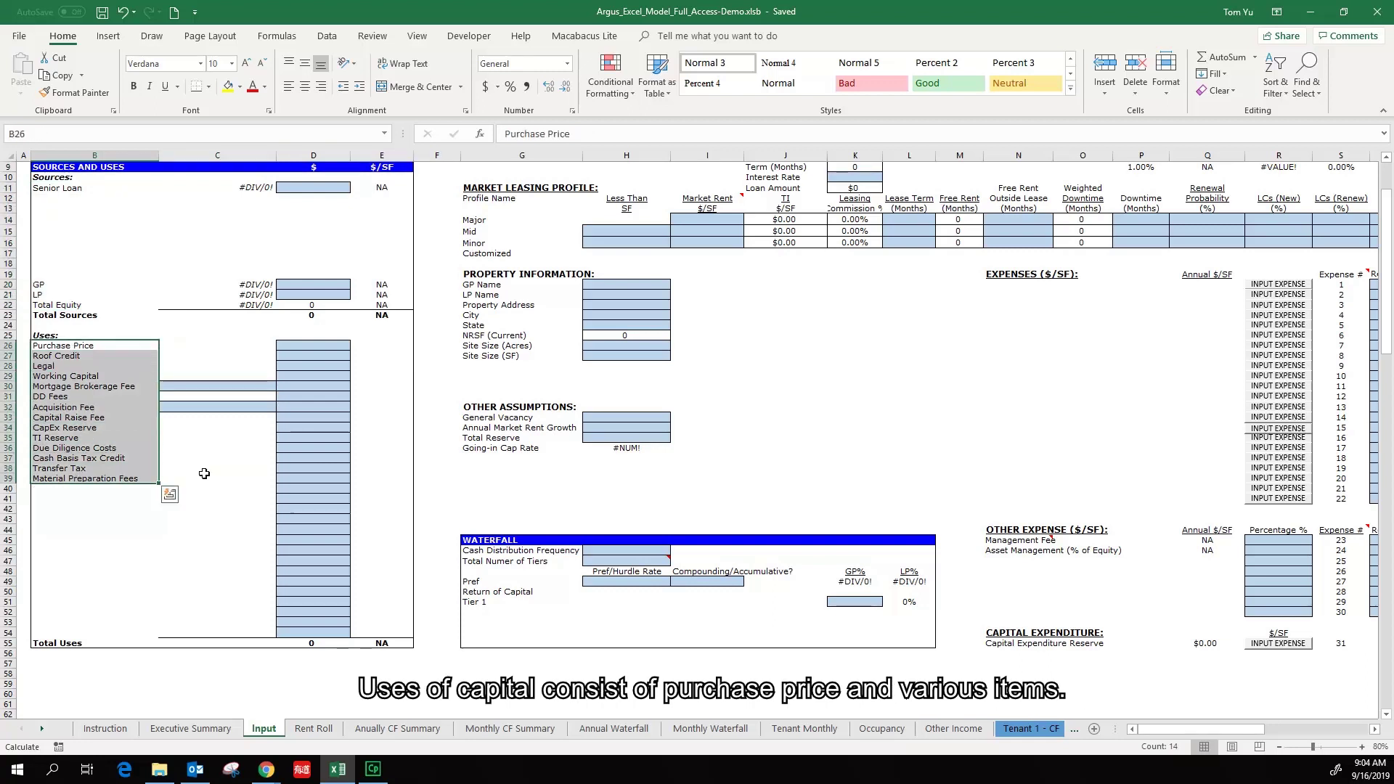
{"action": "left_click", "coordinate": [312, 347]}
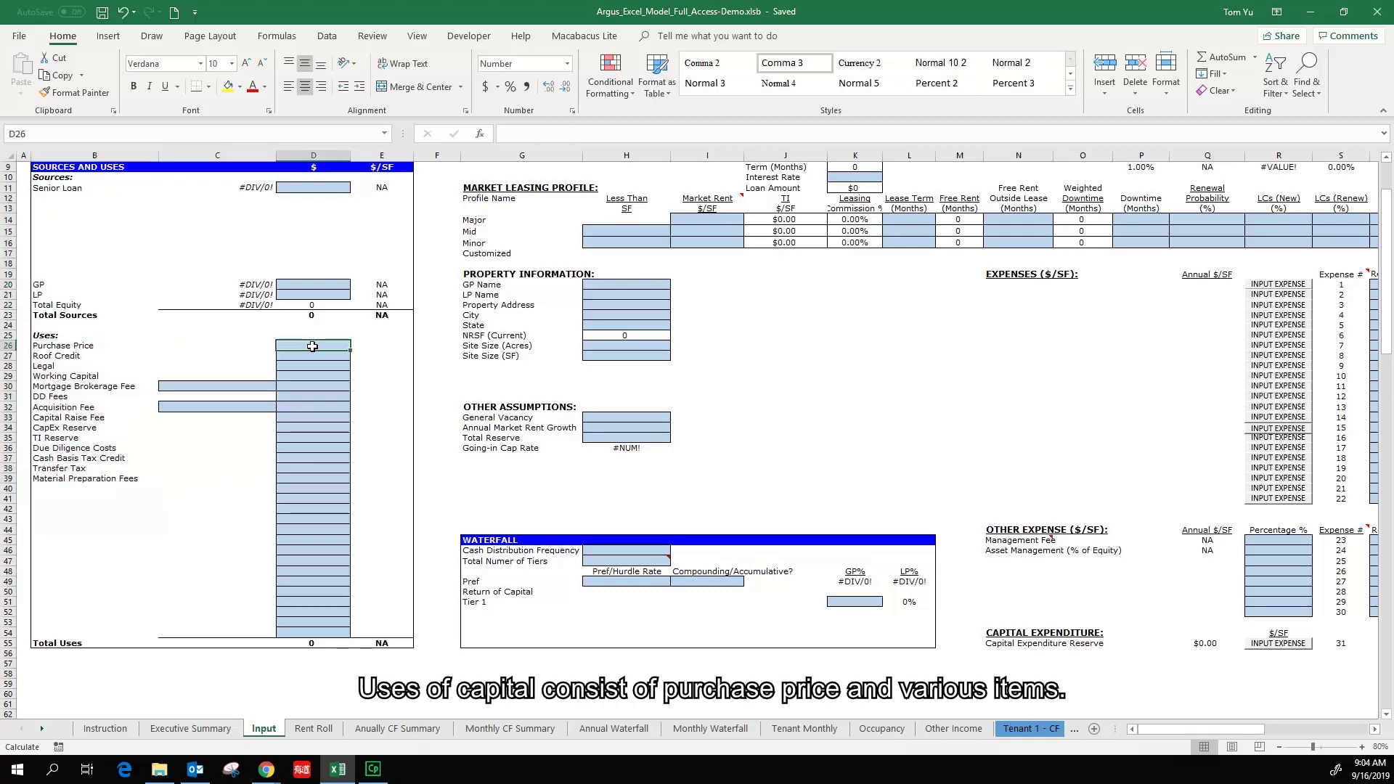
{"action": "type", "text": "15000"}
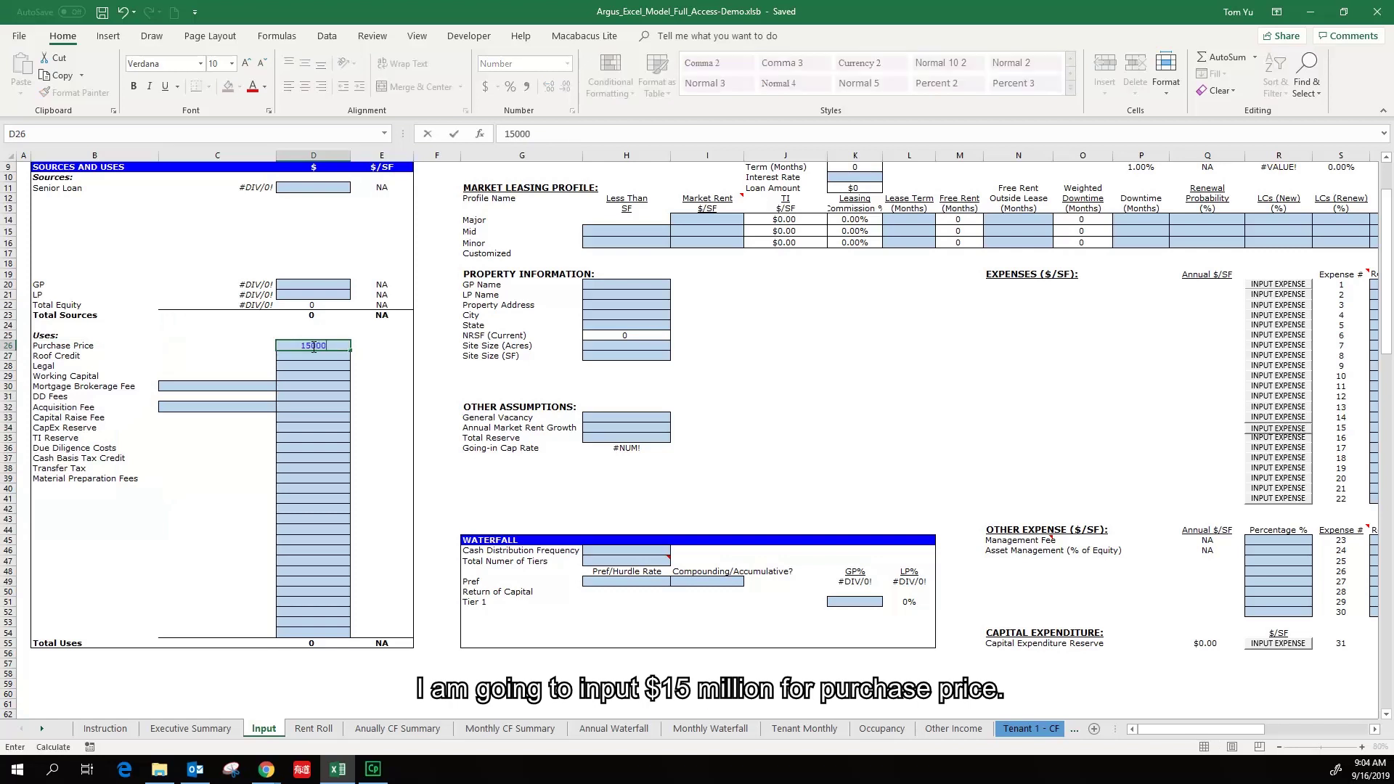
{"action": "type", "text": "000"}
{"action": "key", "text": "ctrl+Return"}
Enter Roof Credit -250,000 and Legal 100,000, and begin the Working Capital amount.
{"action": "key", "text": "Down"}
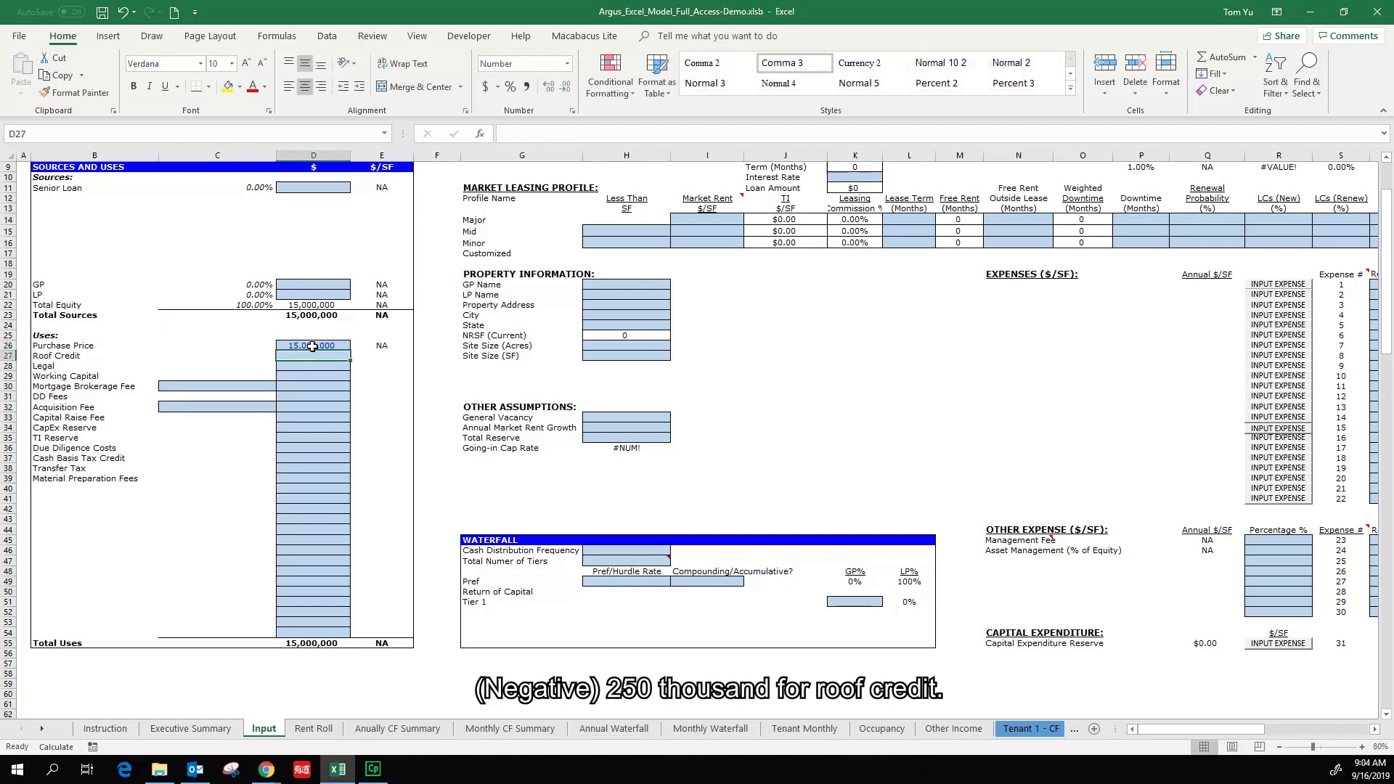
{"action": "type", "text": "-250000"}
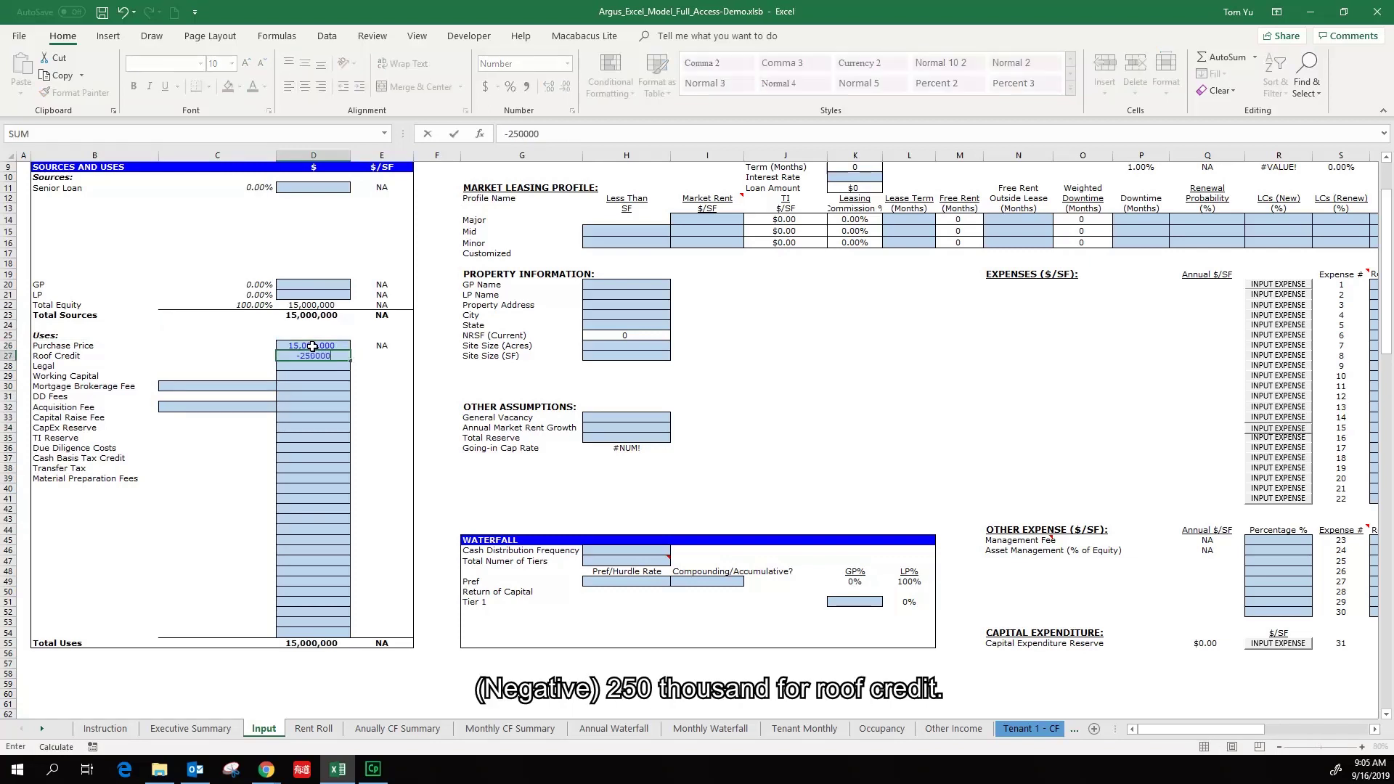
{"action": "key", "text": "Return"}
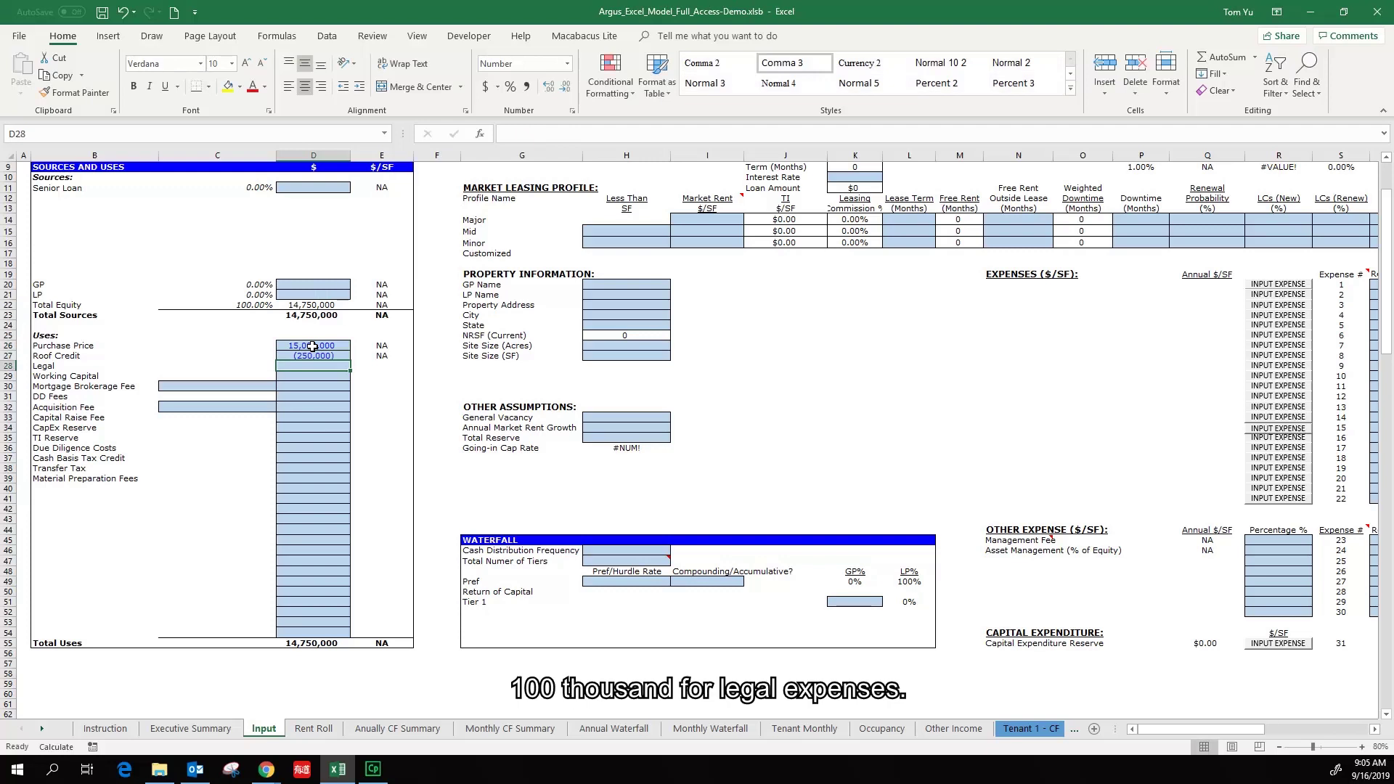
{"action": "type", "text": "1000000"}
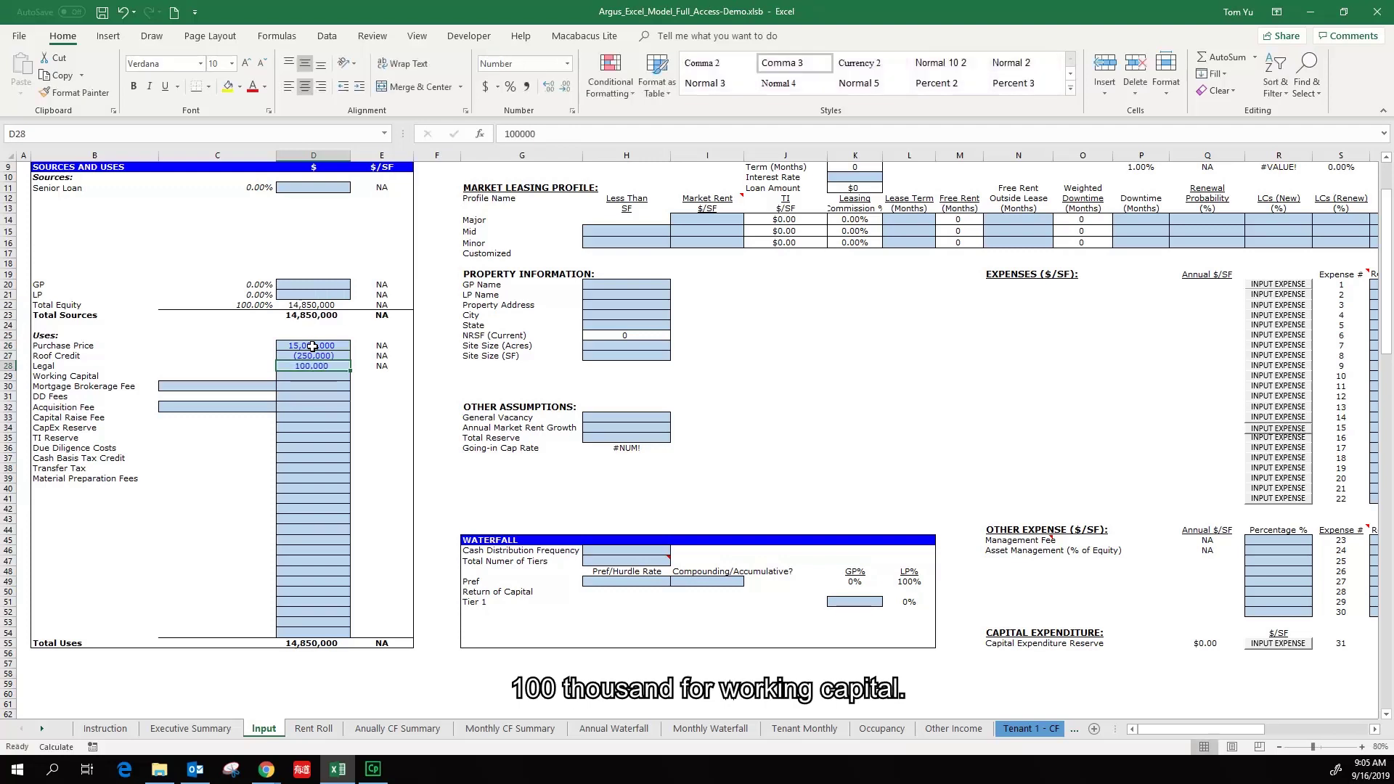
{"action": "key", "text": "Return"}
{"action": "type", "text": "1000"}
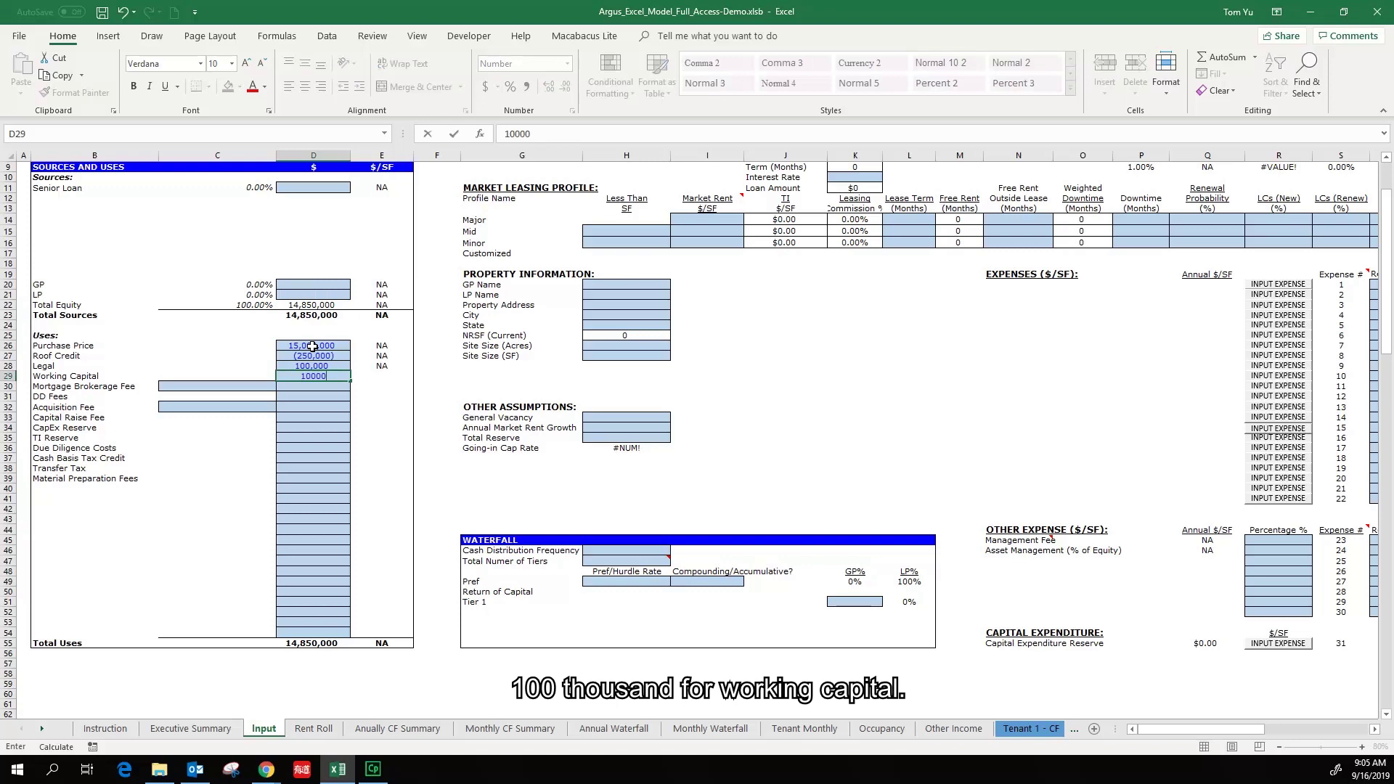
{"action": "type", "text": "0"}
Confirm Working Capital and set the Mortgage Brokerage Fee rate to 2%.
{"action": "key", "text": "Return"}
{"action": "type", "text": "+"}
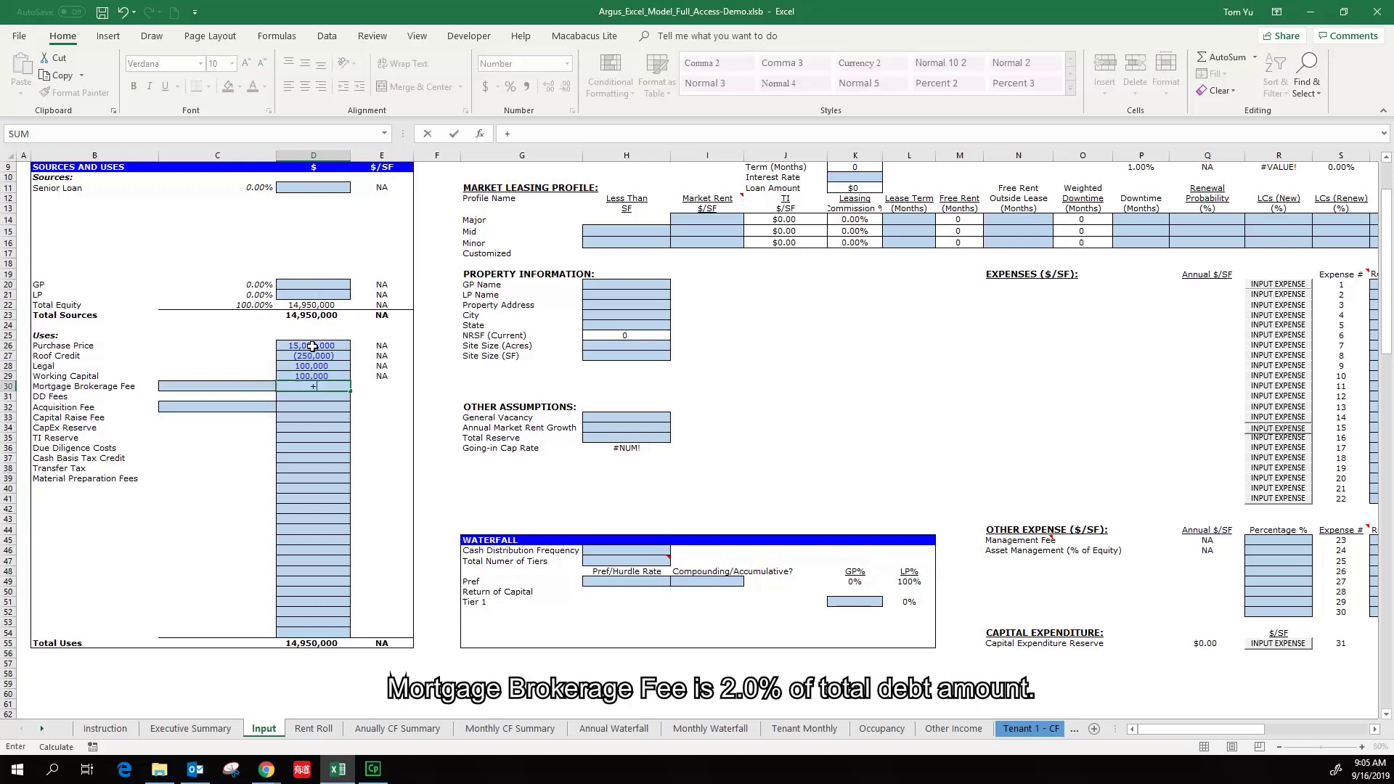
{"action": "key", "text": "Left"}
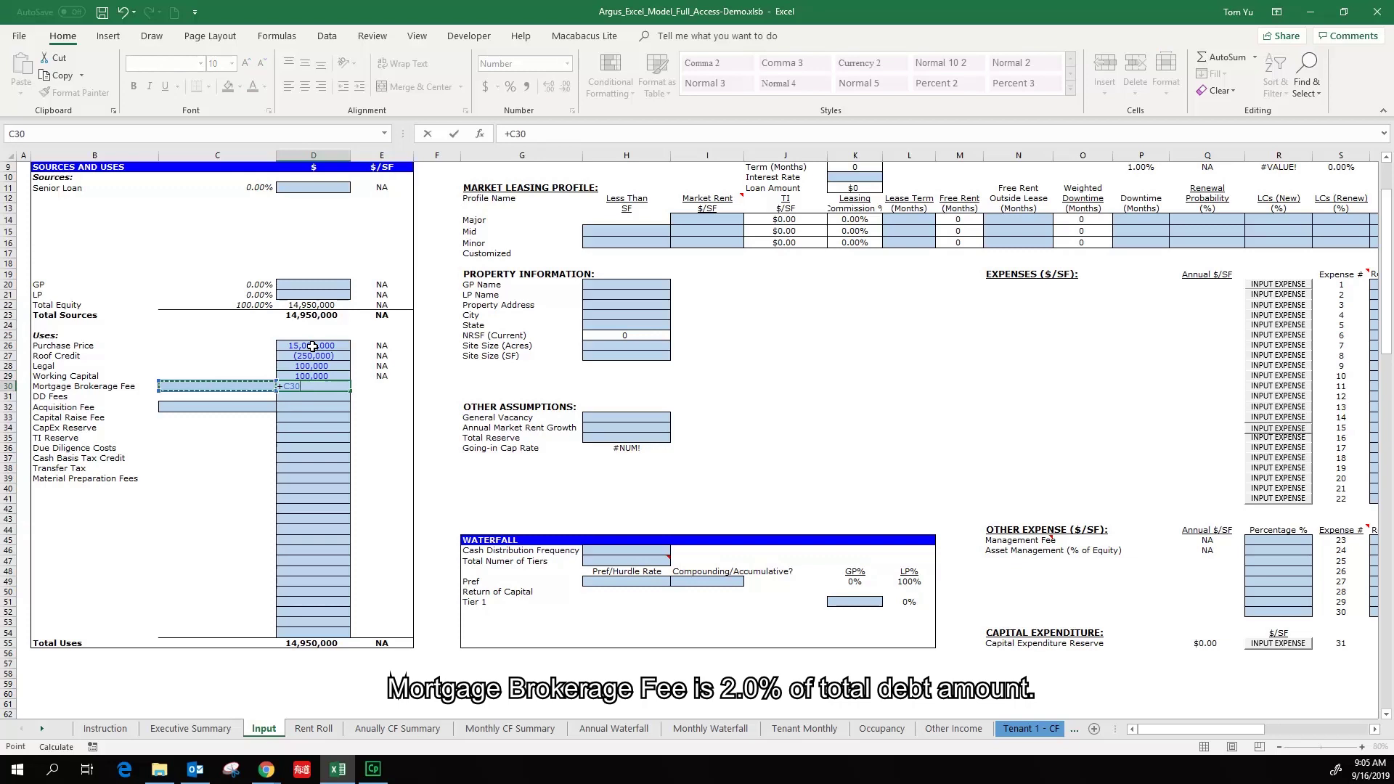
{"action": "key", "text": "Escape"}
{"action": "key", "text": "Left"}
{"action": "type", "text": "2%"}
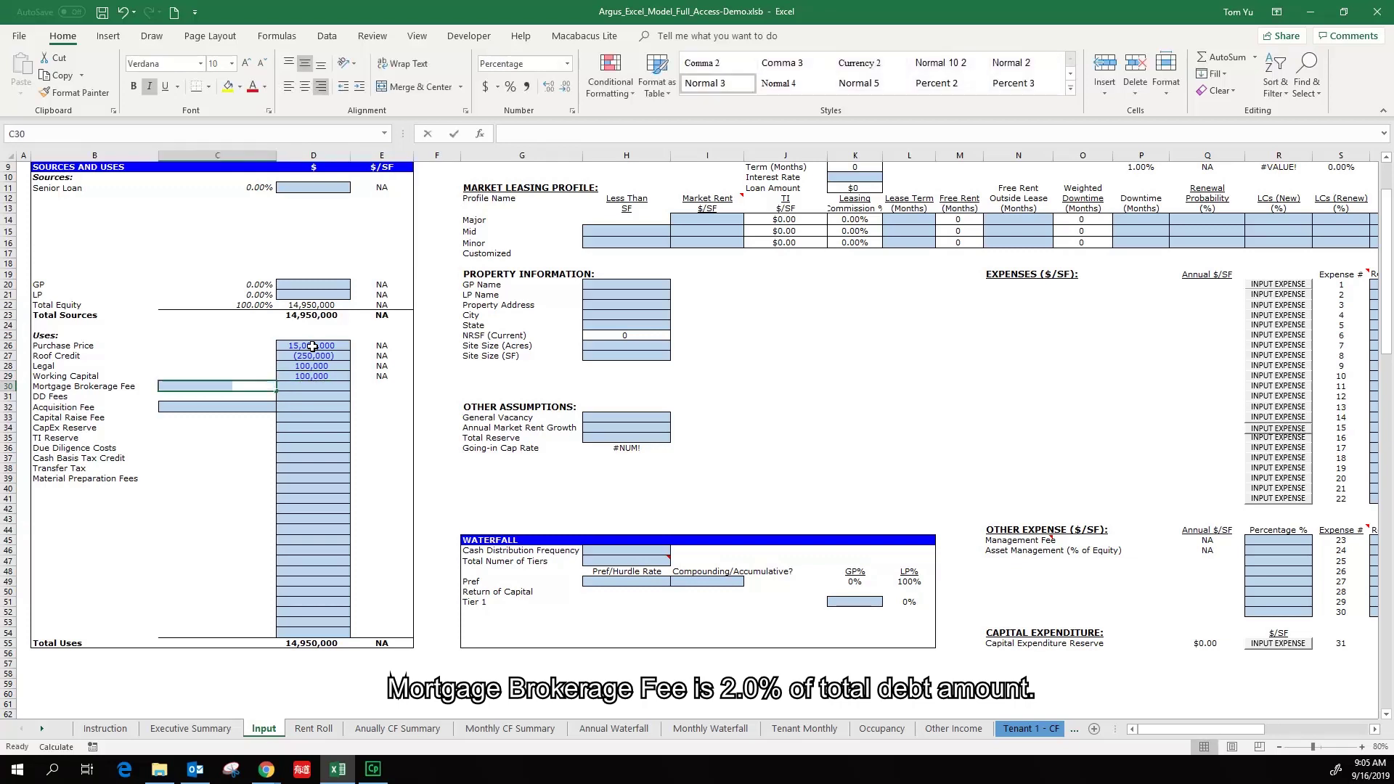
{"action": "key", "text": "Right"}
Calculate the brokerage fee amount as the 2% rate times the Senior Loan.
{"action": "type", "text": "+"}
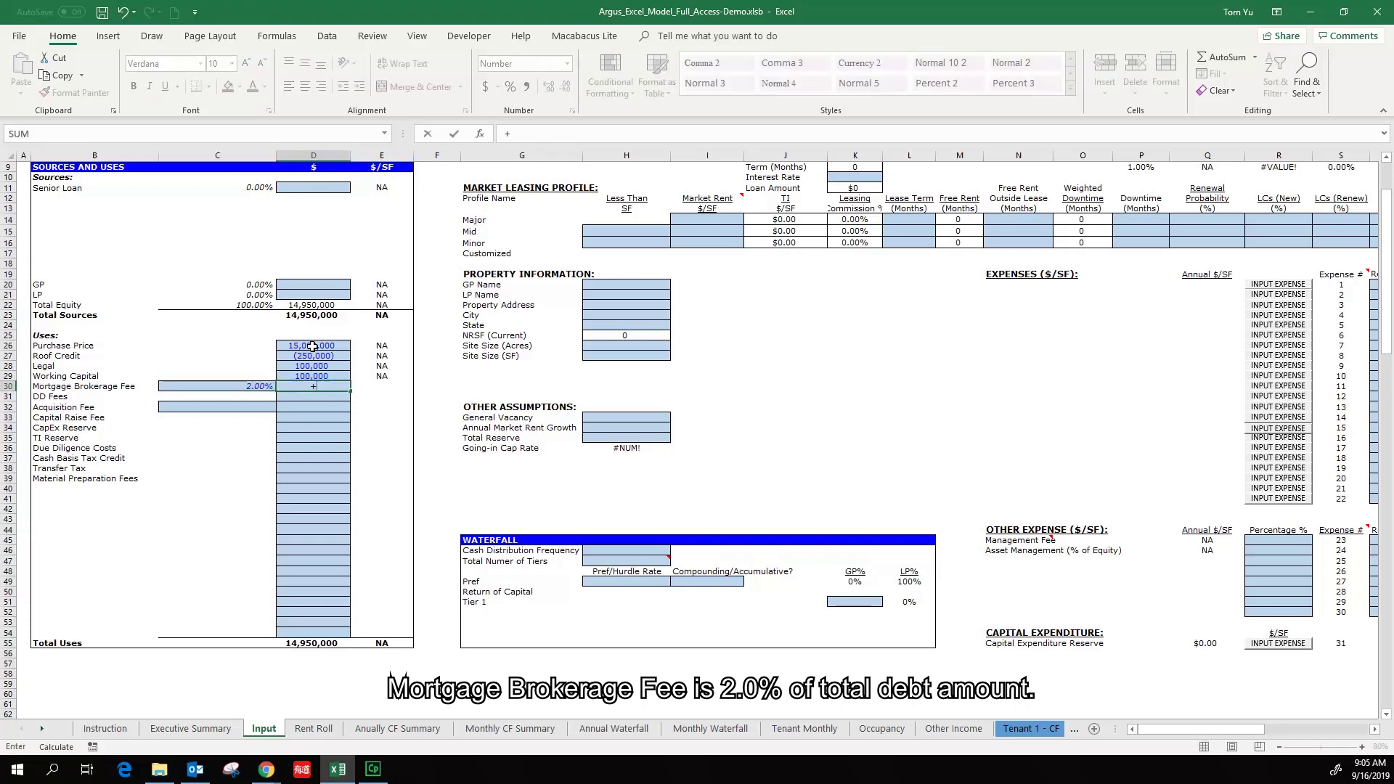
{"action": "key", "text": "Left"}
{"action": "type", "text": "*"}
{"action": "key", "text": "Up"}
{"action": "key", "text": "Up"}
{"action": "key", "text": "Up"}
{"action": "key", "text": "Up"}
{"action": "key", "text": "Up"}
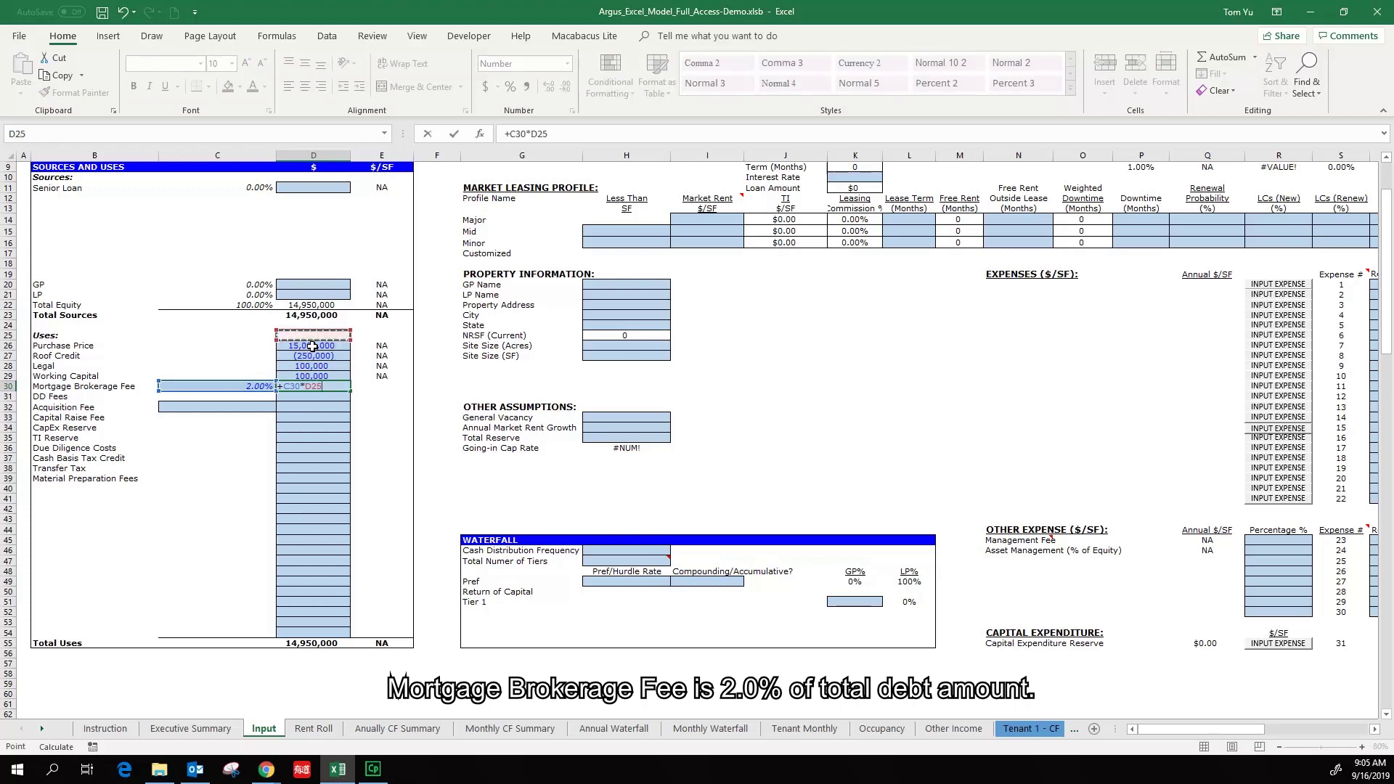
{"action": "key", "text": "Up"}
{"action": "key", "text": "Up"}
{"action": "key", "text": "Up"}
{"action": "key", "text": "Up"}
{"action": "key", "text": "Up"}
{"action": "key", "text": "Up"}
{"action": "key", "text": "Up"}
{"action": "key", "text": "Up"}
{"action": "key", "text": "Up"}
{"action": "key", "text": "Up"}
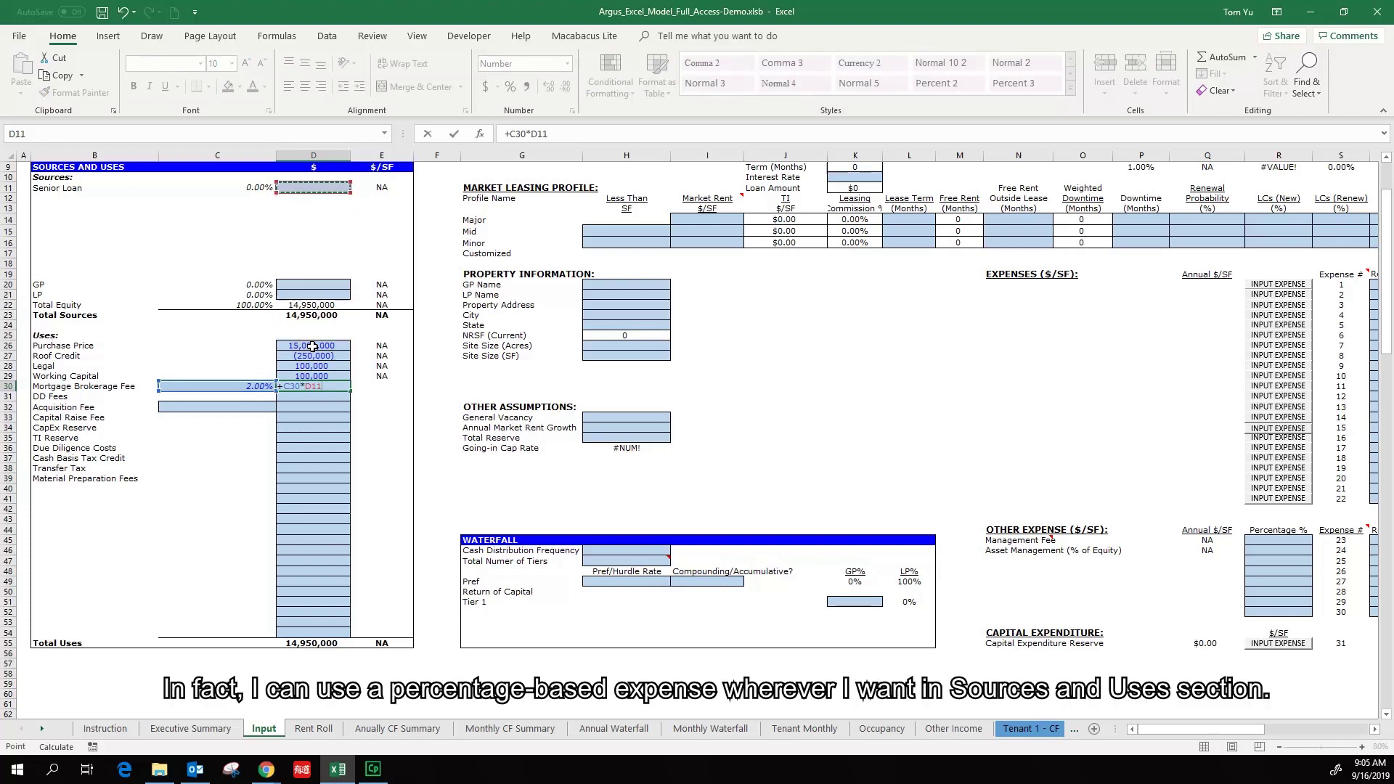
{"action": "key", "text": "Return"}
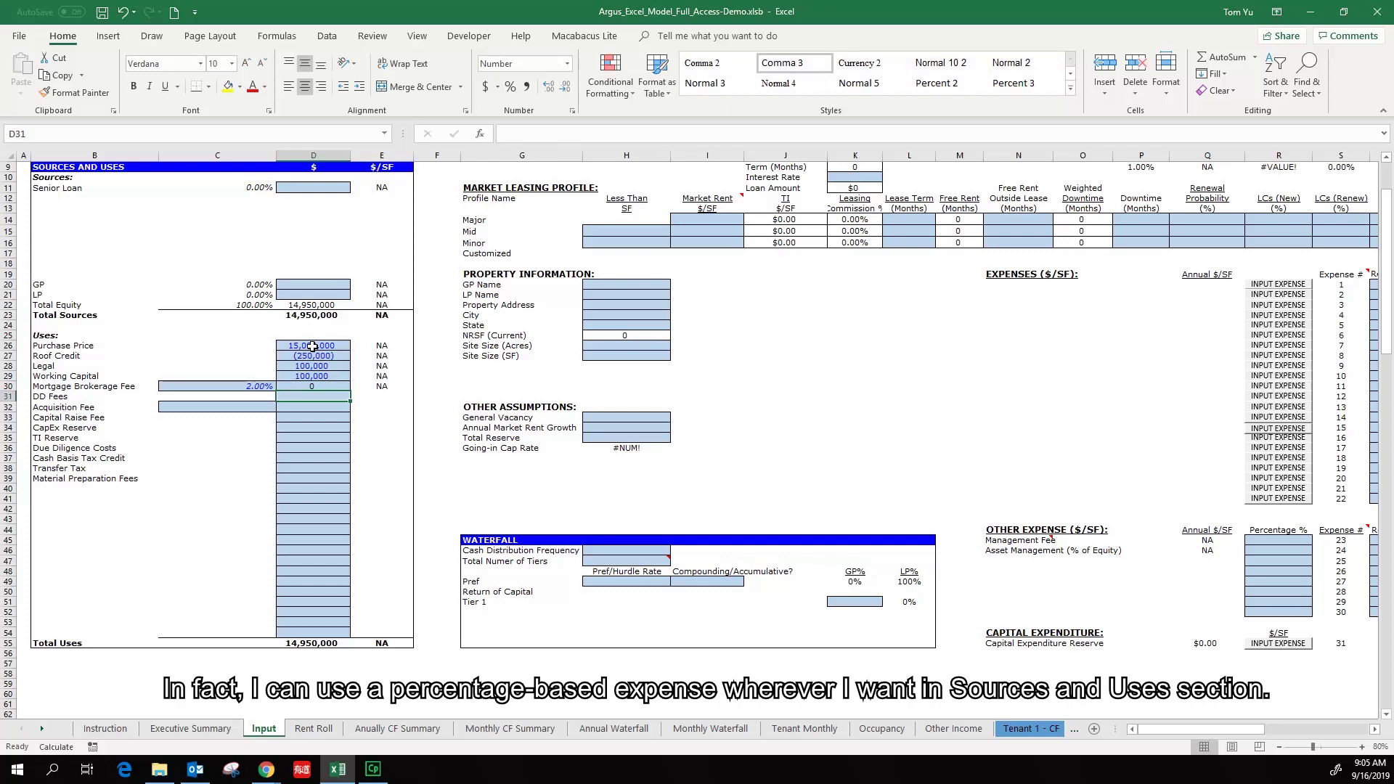
Replace a trial 5% DD Fees formula with a flat 24,000 amount.
{"action": "key", "text": "Left"}
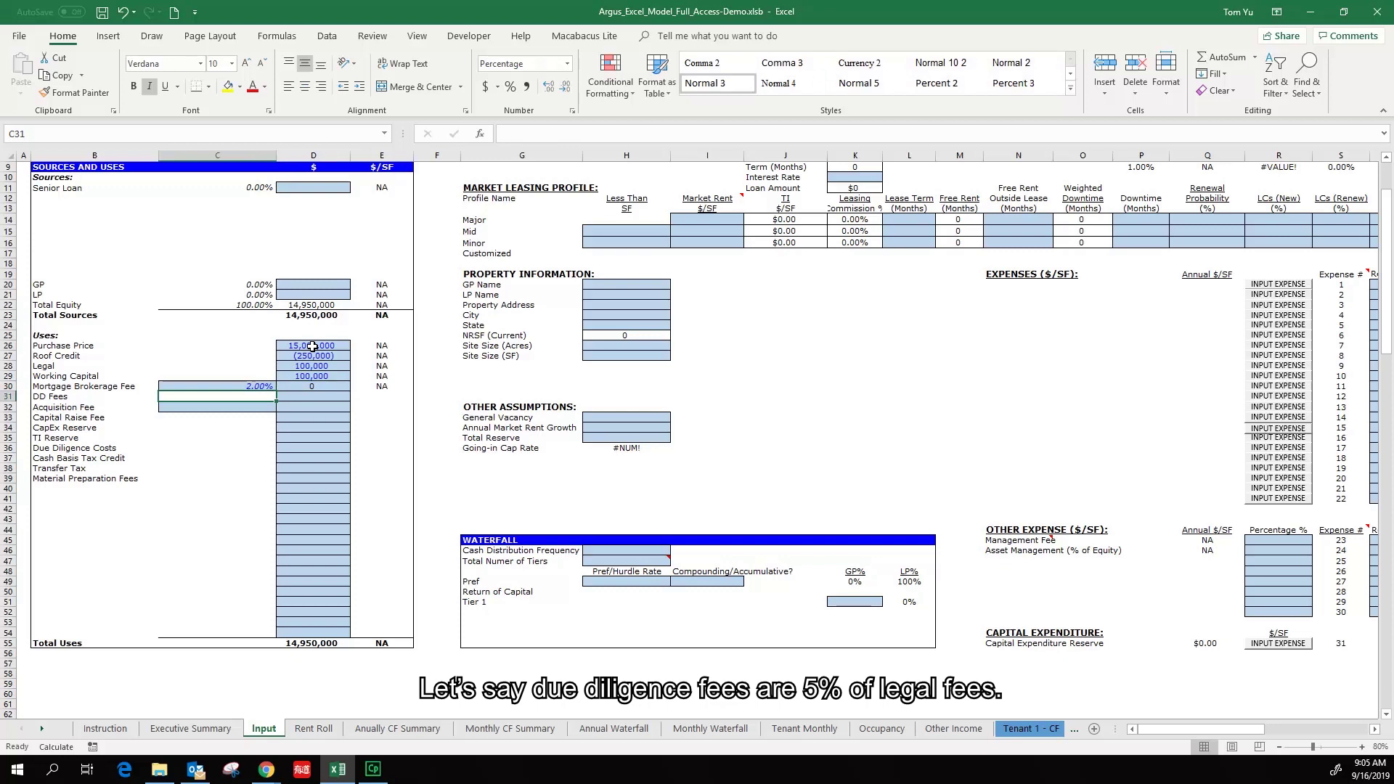
{"action": "type", "text": "5%"}
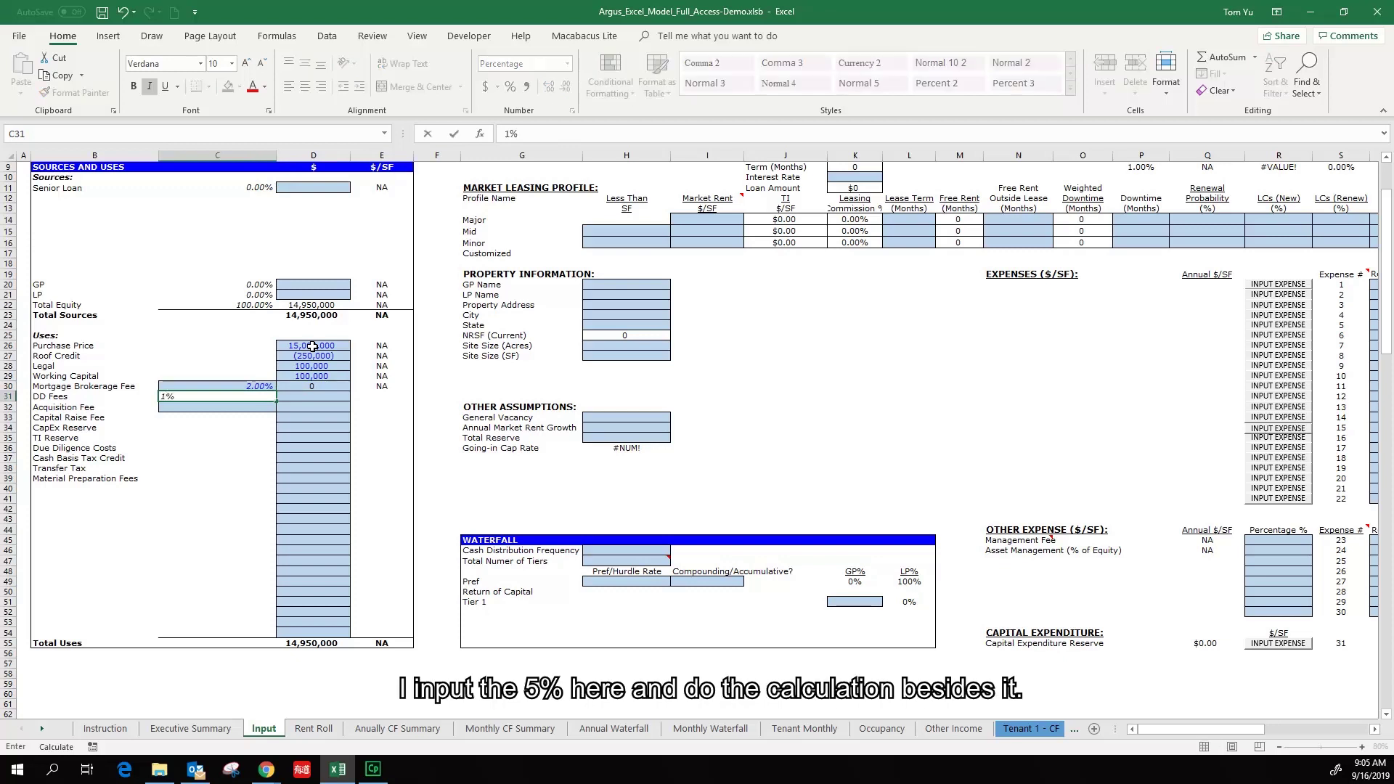
{"action": "key", "text": "Tab"}
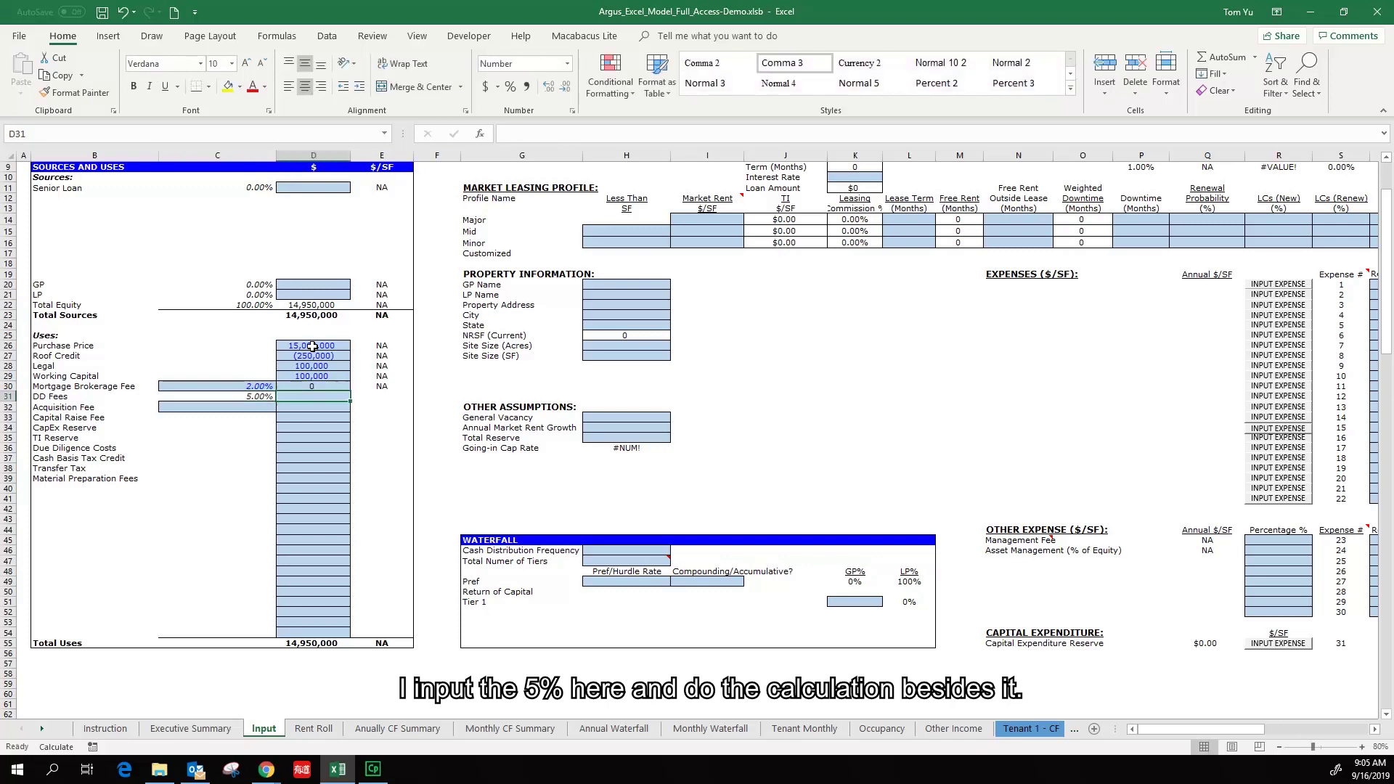
{"action": "type", "text": "+C31"}
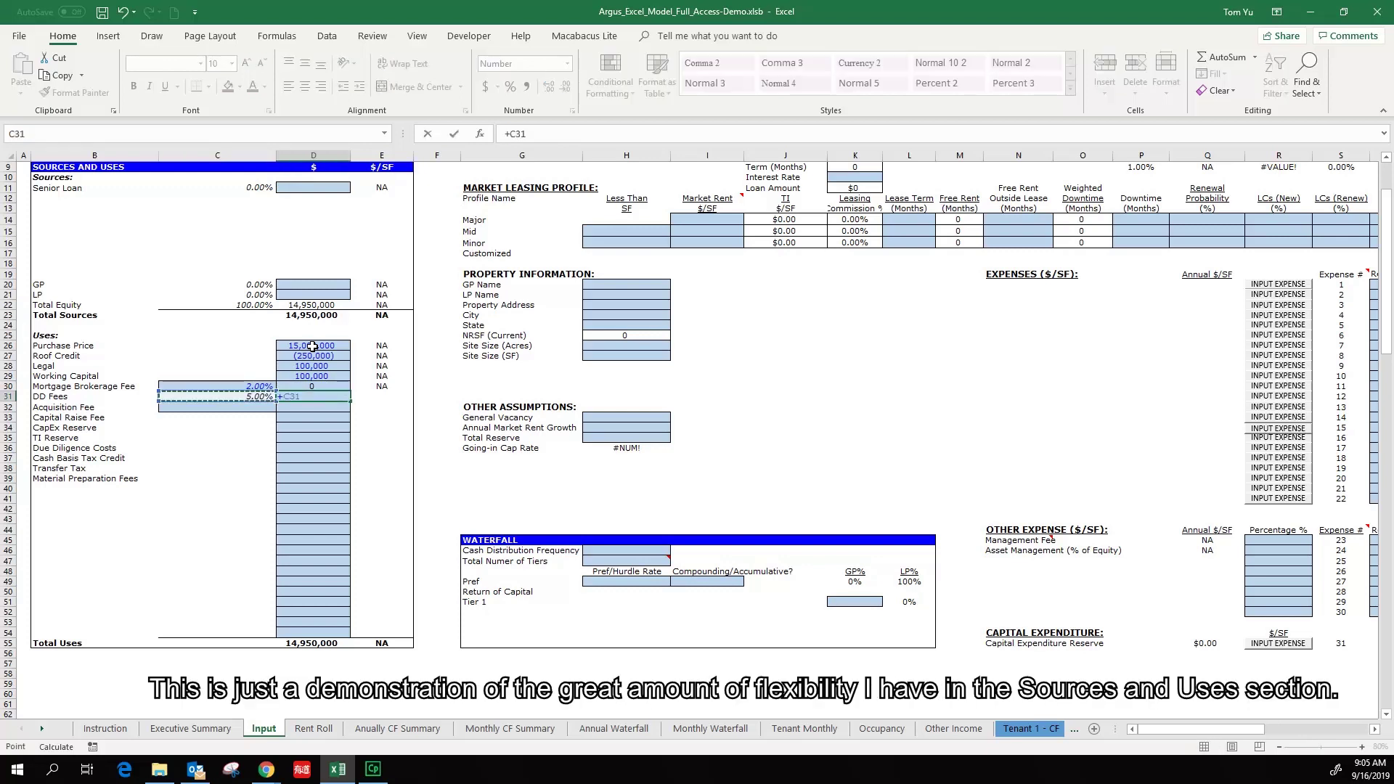
{"action": "key", "text": "Left"}
{"action": "type", "text": "*"}
{"action": "key", "text": "Up"}
{"action": "key", "text": "Up"}
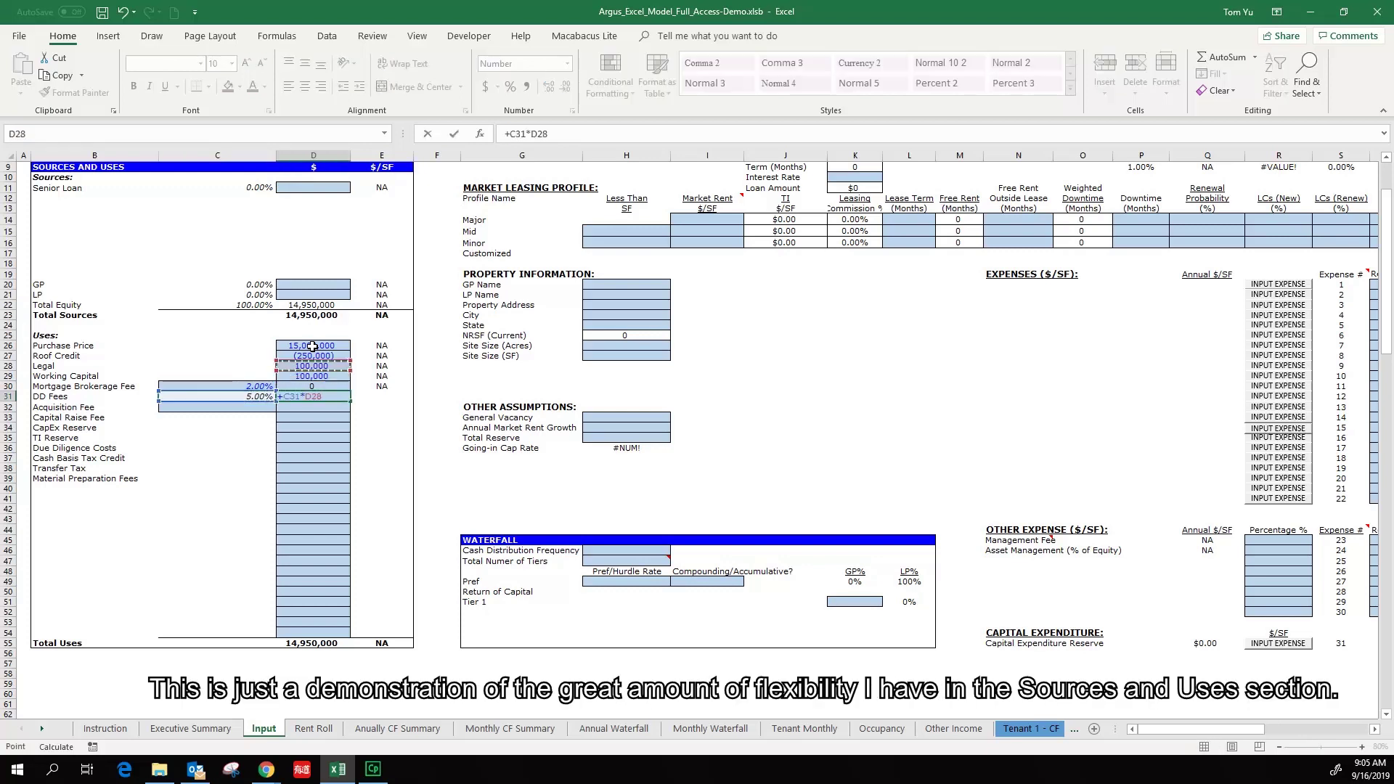
{"action": "key", "text": "Up"}
{"action": "key", "text": "ctrl+Return"}
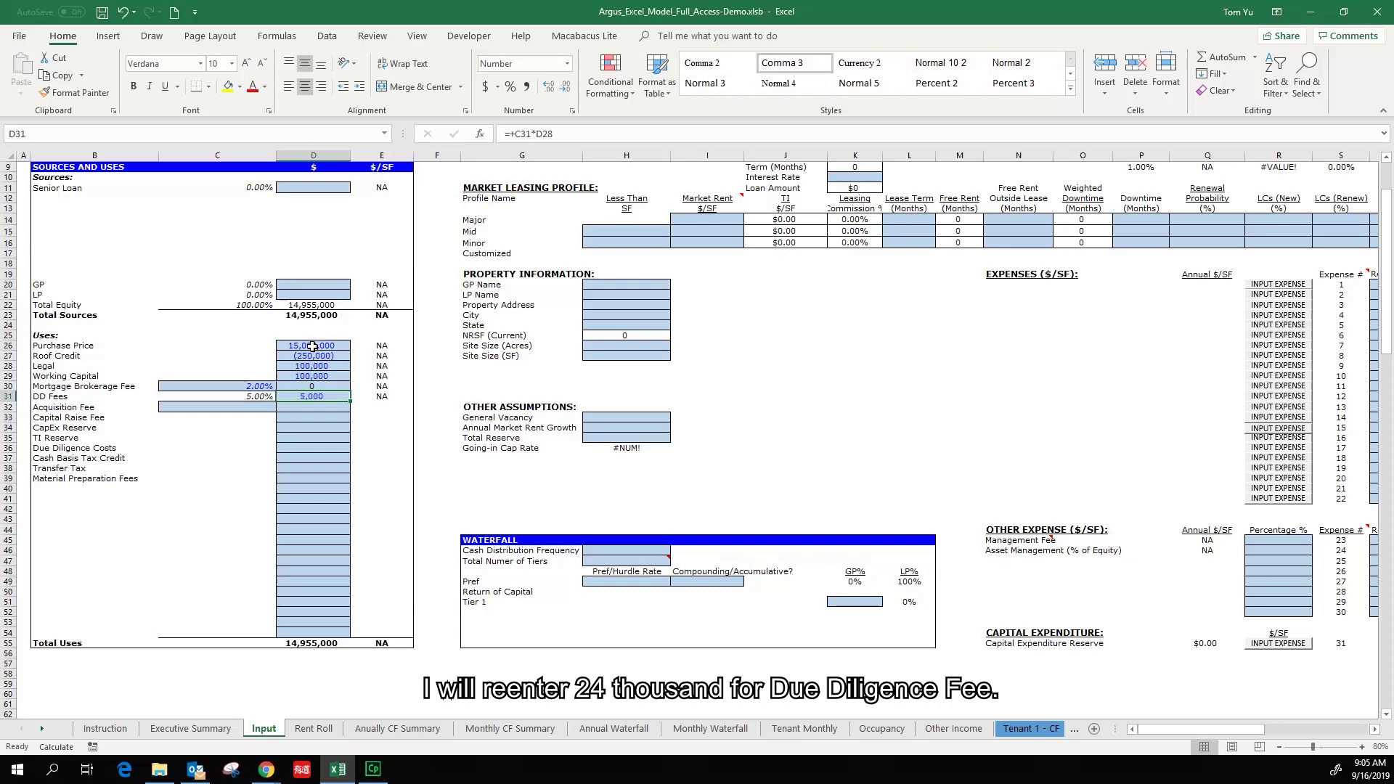
{"action": "type", "text": "24000"}
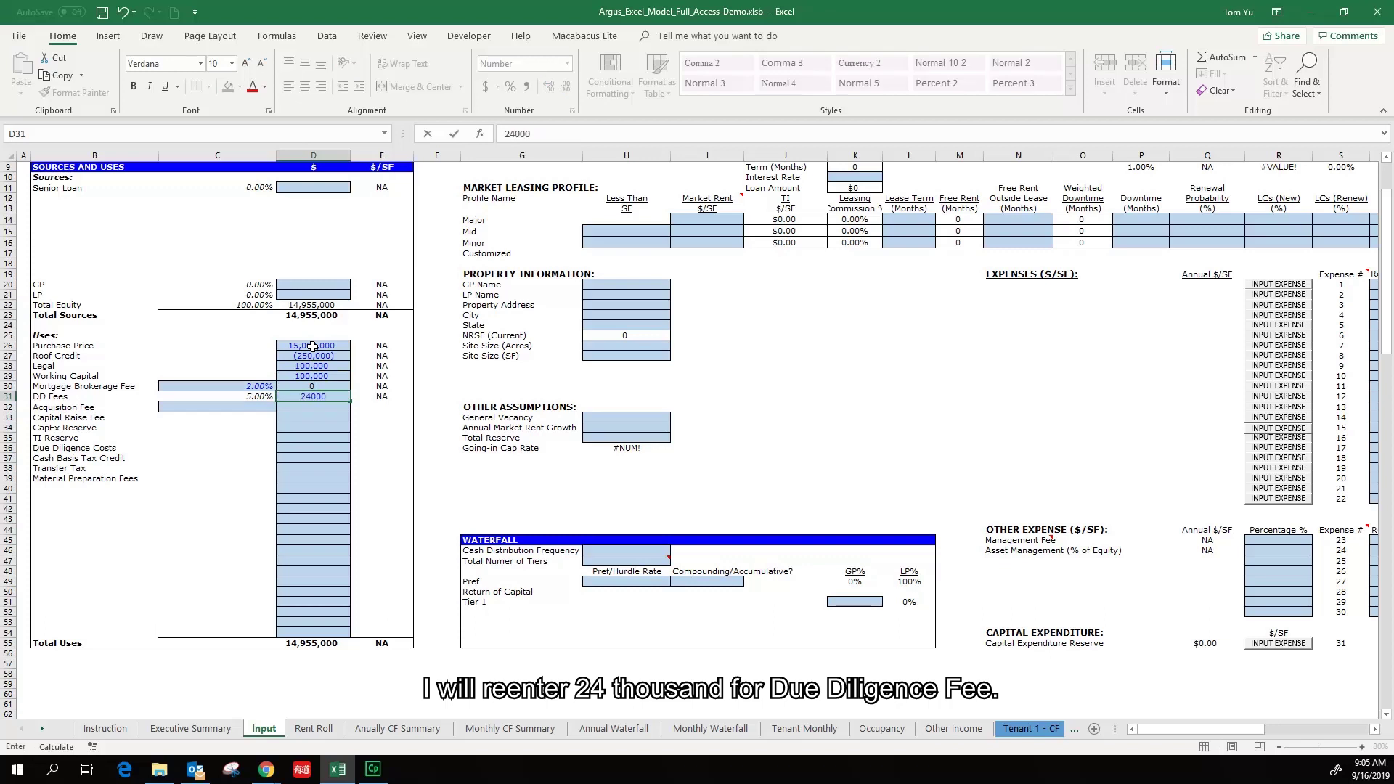
{"action": "key", "text": "Left"}
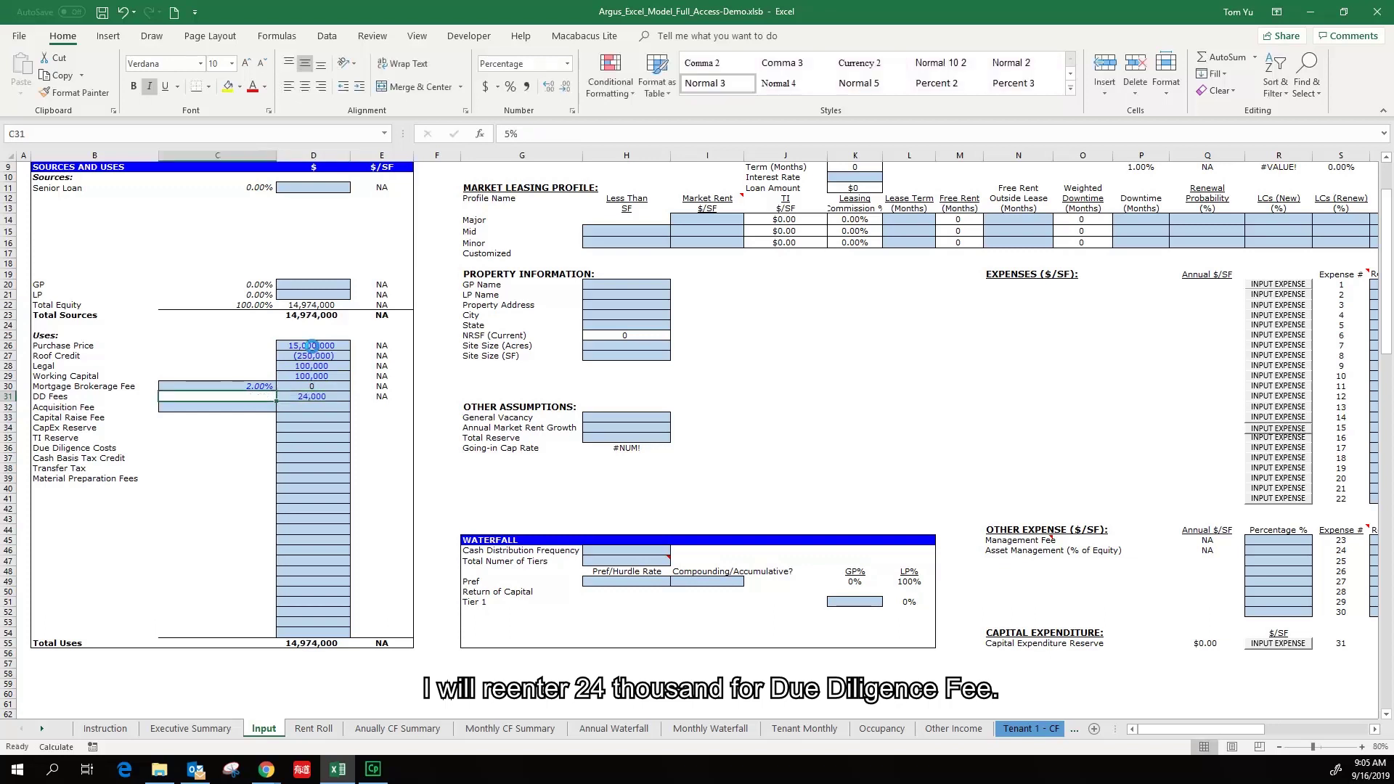
Set Acquisition Fee to 1% of Purchase Price, giving 150,000.
{"action": "key", "text": "Down"}
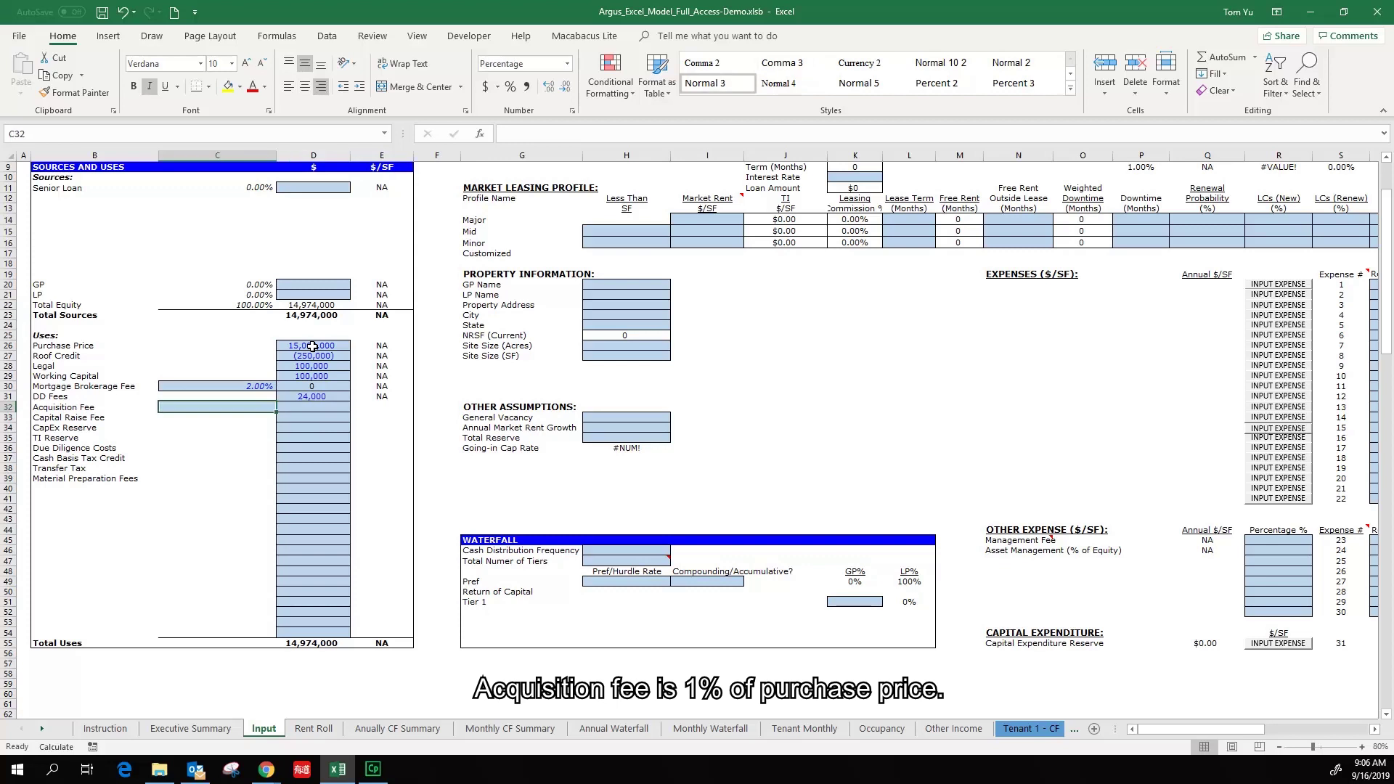
{"action": "type", "text": "1%"}
{"action": "key", "text": "Right"}
{"action": "type", "text": "+"}
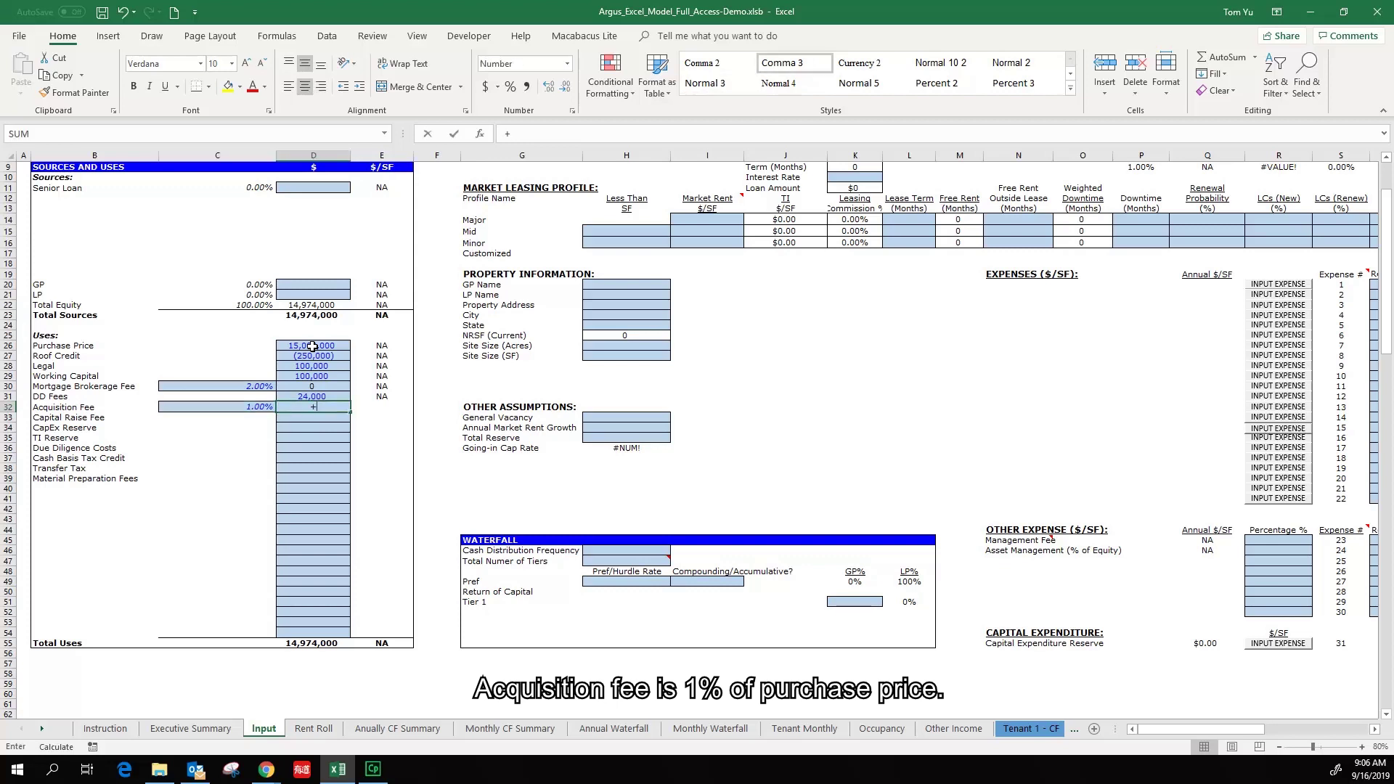
{"action": "key", "text": "Up"}
{"action": "key", "text": "Up"}
{"action": "key", "text": "Up"}
{"action": "key", "text": "Up"}
{"action": "key", "text": "Up"}
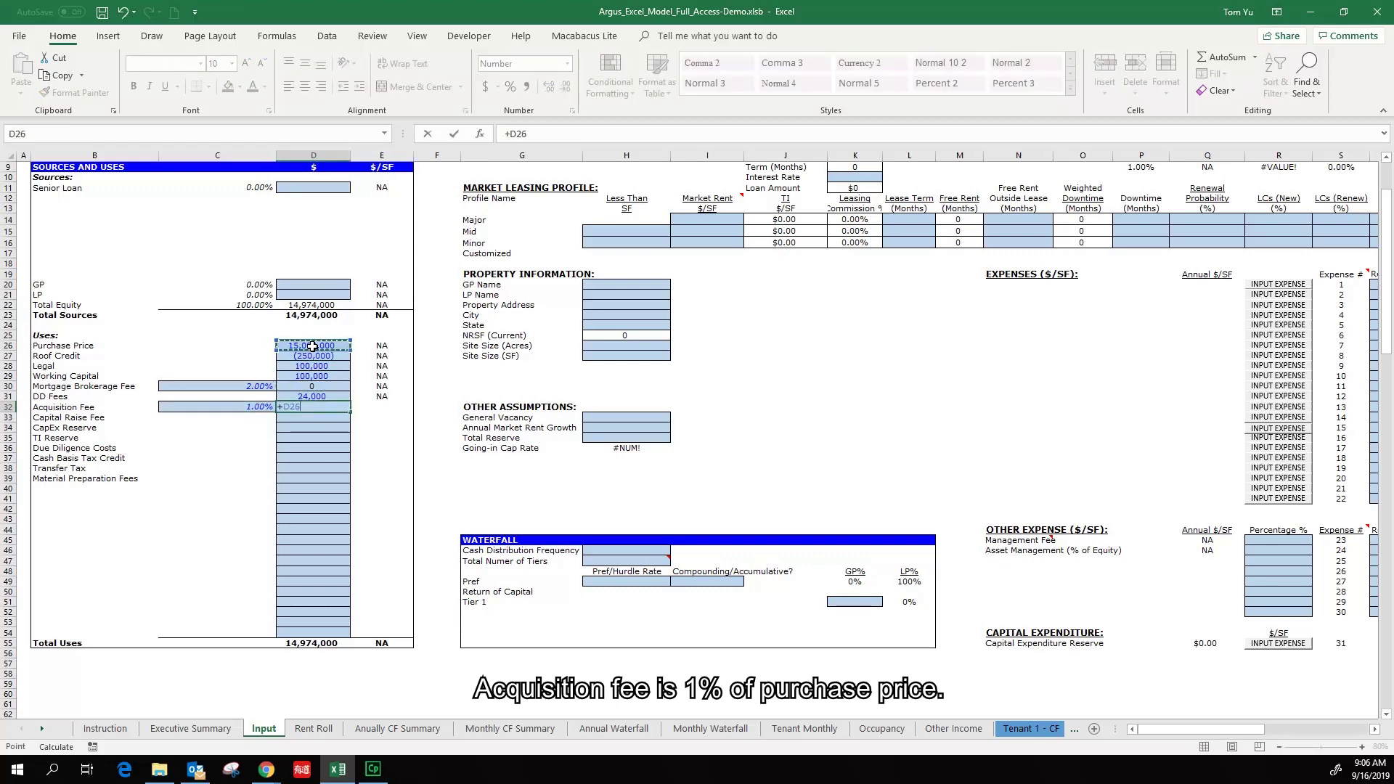
{"action": "type", "text": "*"}
{"action": "key", "text": "Left"}
{"action": "key", "text": "Return"}
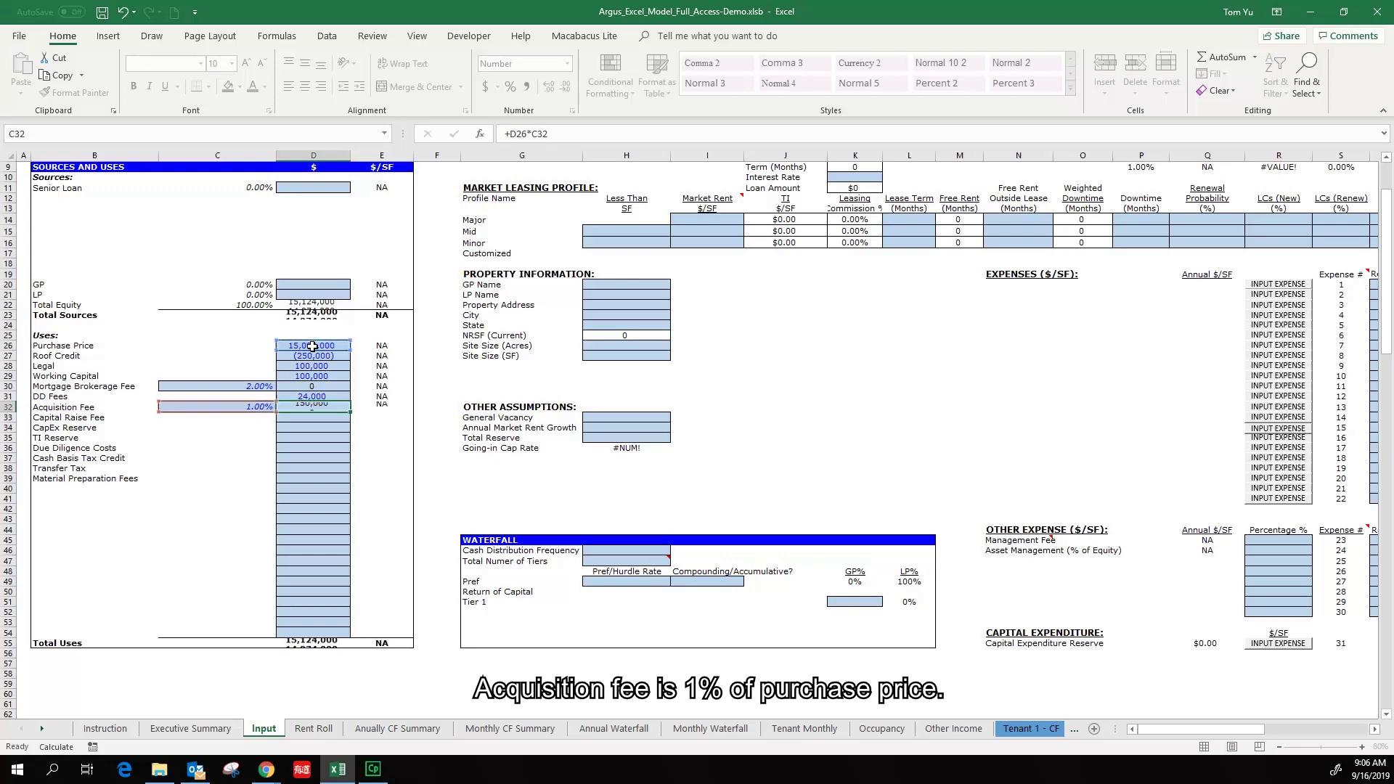
Enter Capital Raise Fee 150,000, CapEx Reserve 730,000 and TI Reserve 1,400,000.
{"action": "type", "text": "1"}
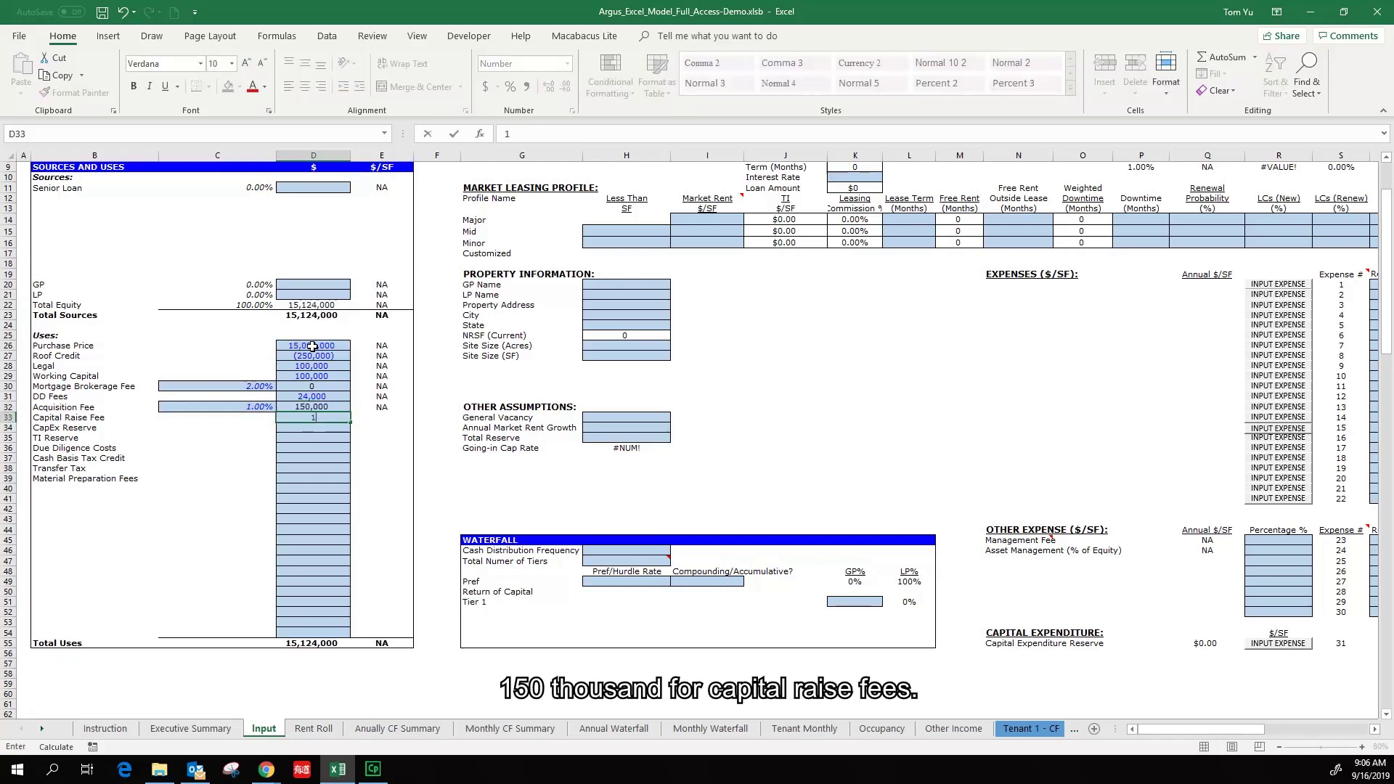
{"action": "type", "text": "5000"}
{"action": "key", "text": "ctrl+Return"}
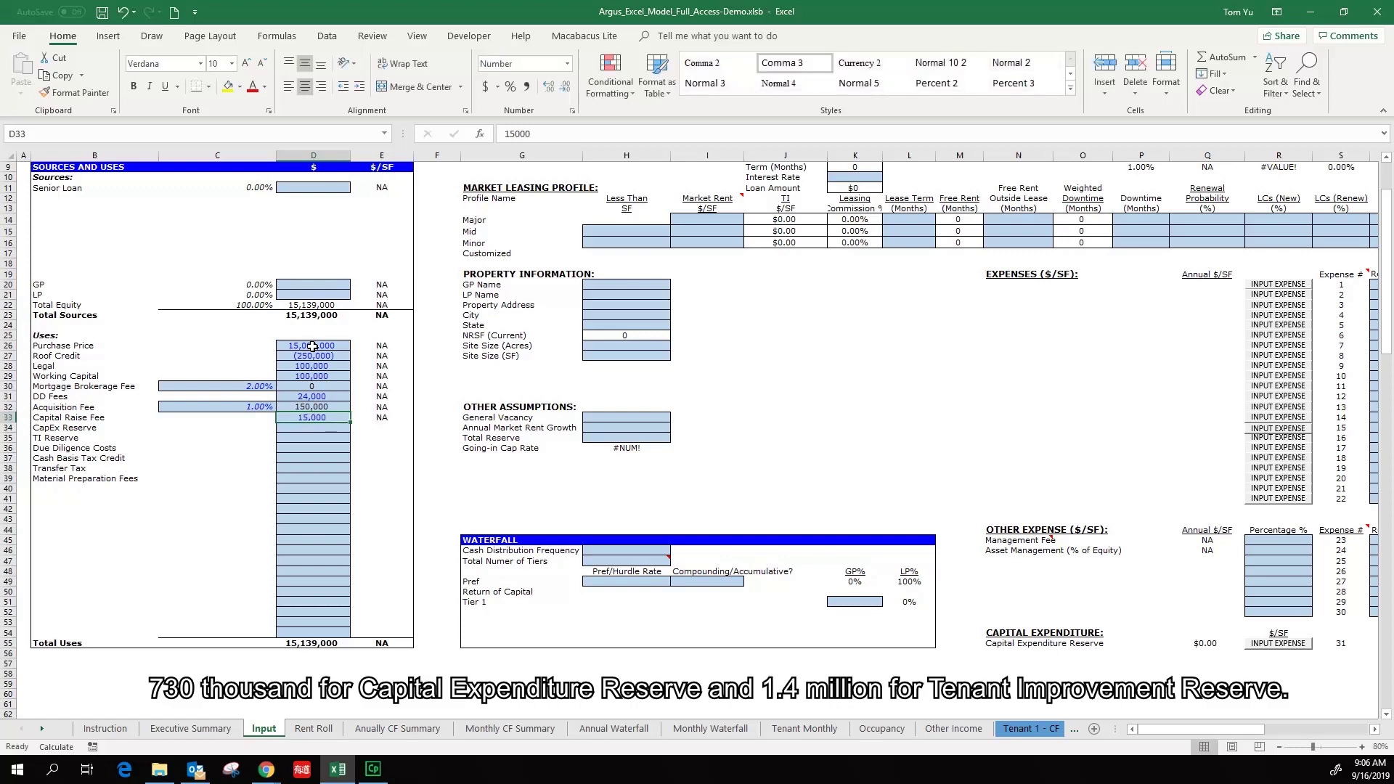
{"action": "key", "text": "F2"}
{"action": "type", "text": "0"}
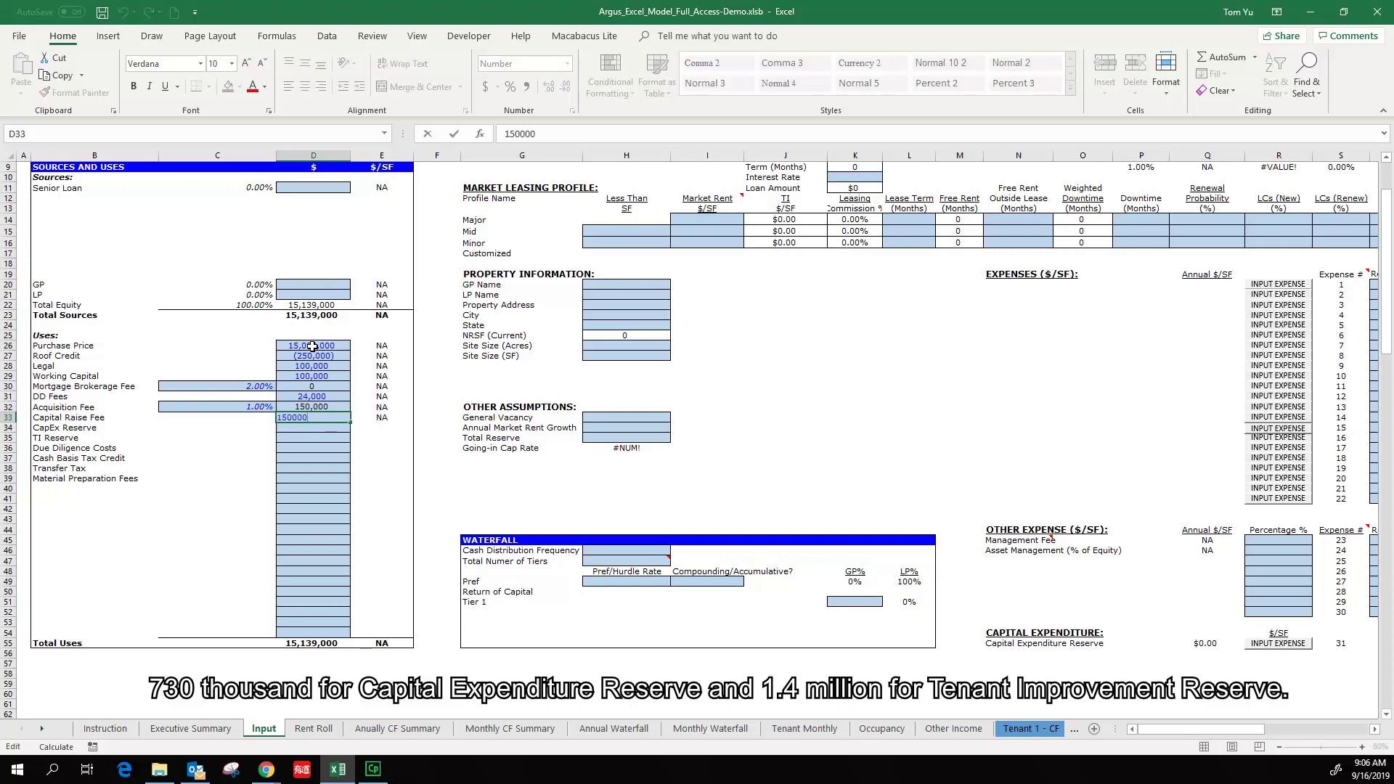
{"action": "key", "text": "Return"}
{"action": "type", "text": "73"}
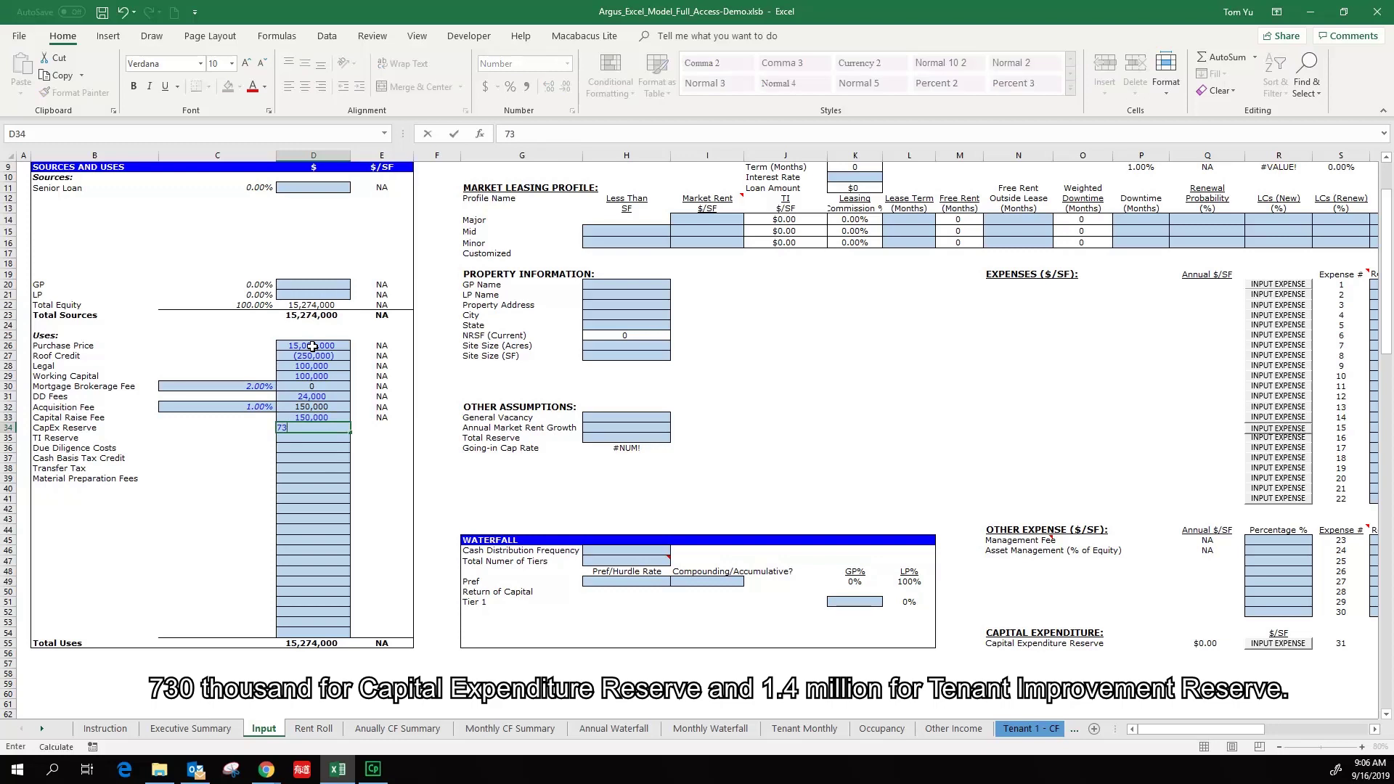
{"action": "type", "text": "0000"}
{"action": "key", "text": "Return"}
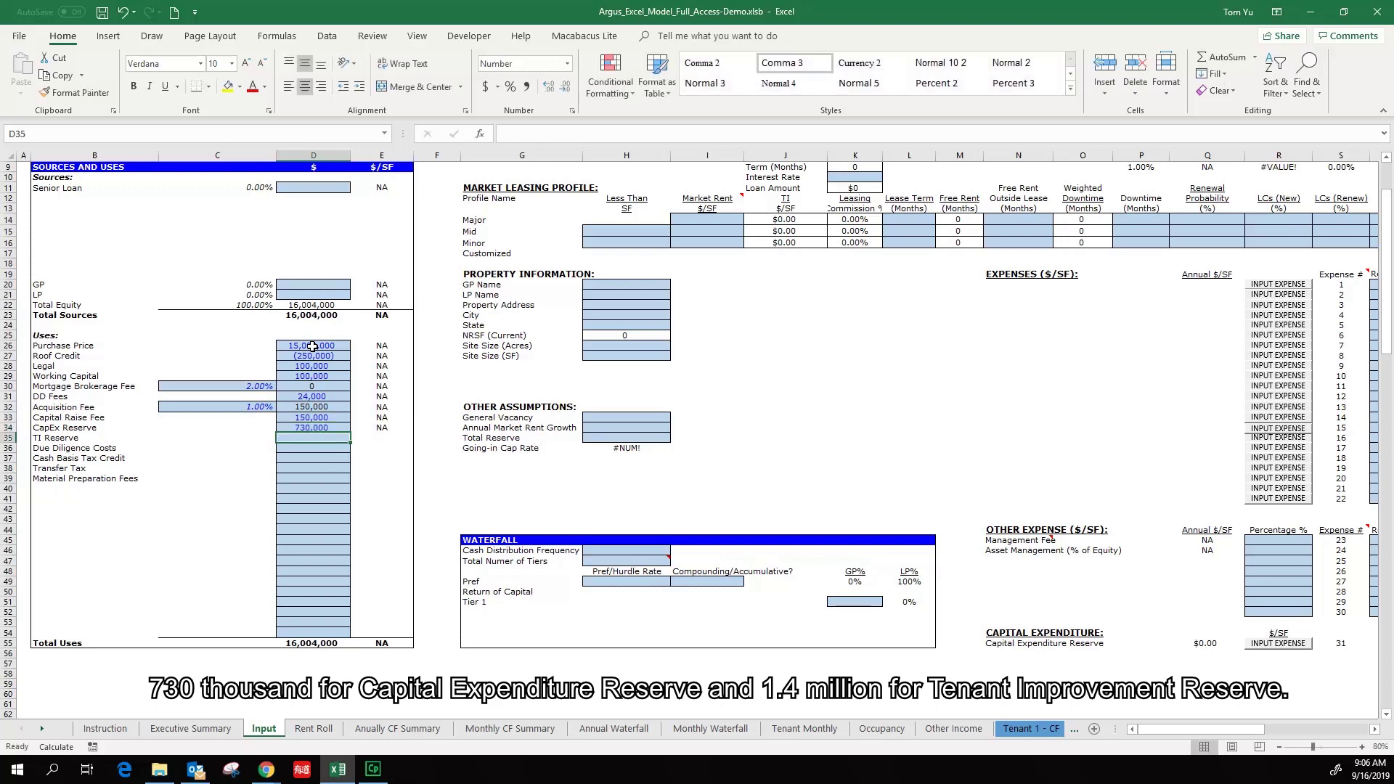
{"action": "type", "text": "1400000"}
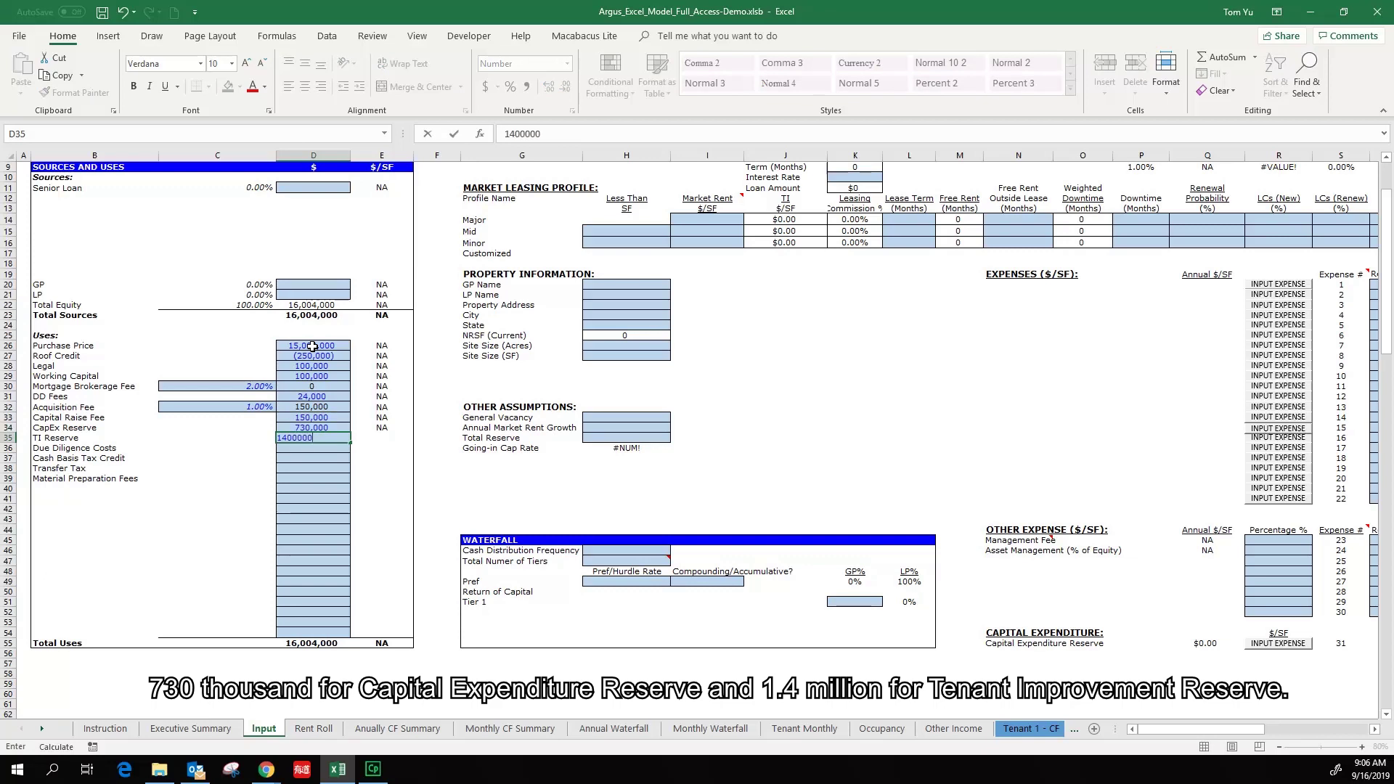
{"action": "key", "text": "Return"}
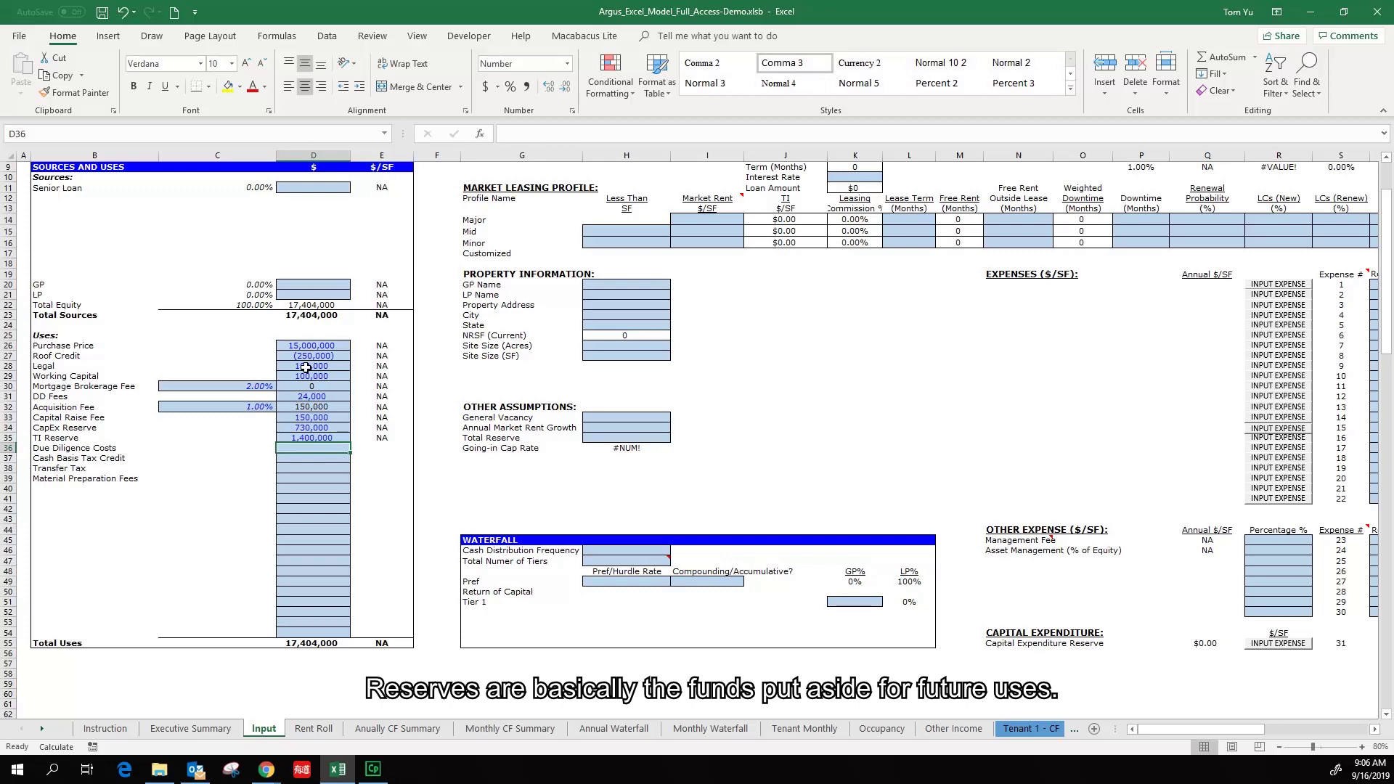
{"action": "left_click", "coordinate": [467, 407]}
{"action": "left_click_drag", "start_coordinate": [467, 408], "coordinate": [639, 451]}
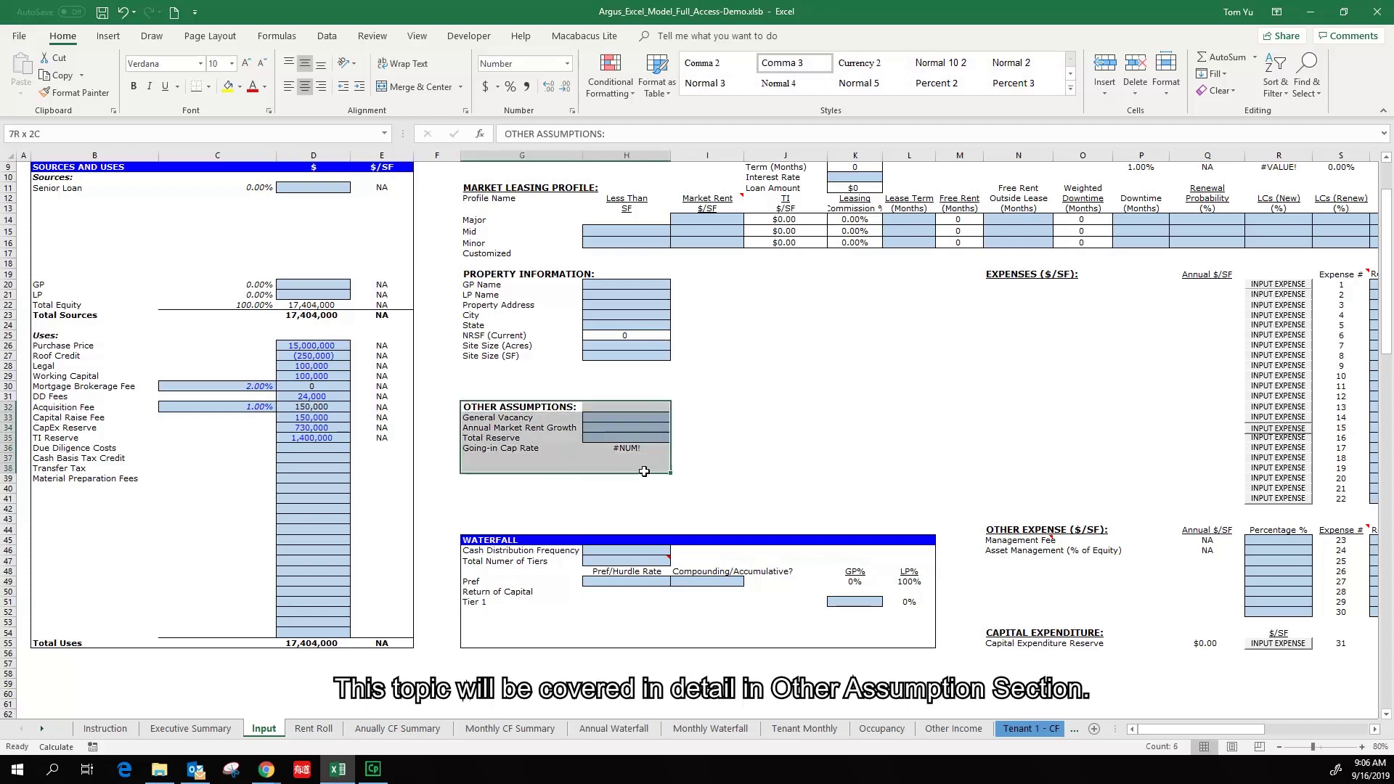
Enter Due Diligence Costs 30,000, Cash Basis Tax Credit 116,000 and Transfer Tax 10,000.
{"action": "left_click", "coordinate": [305, 447]}
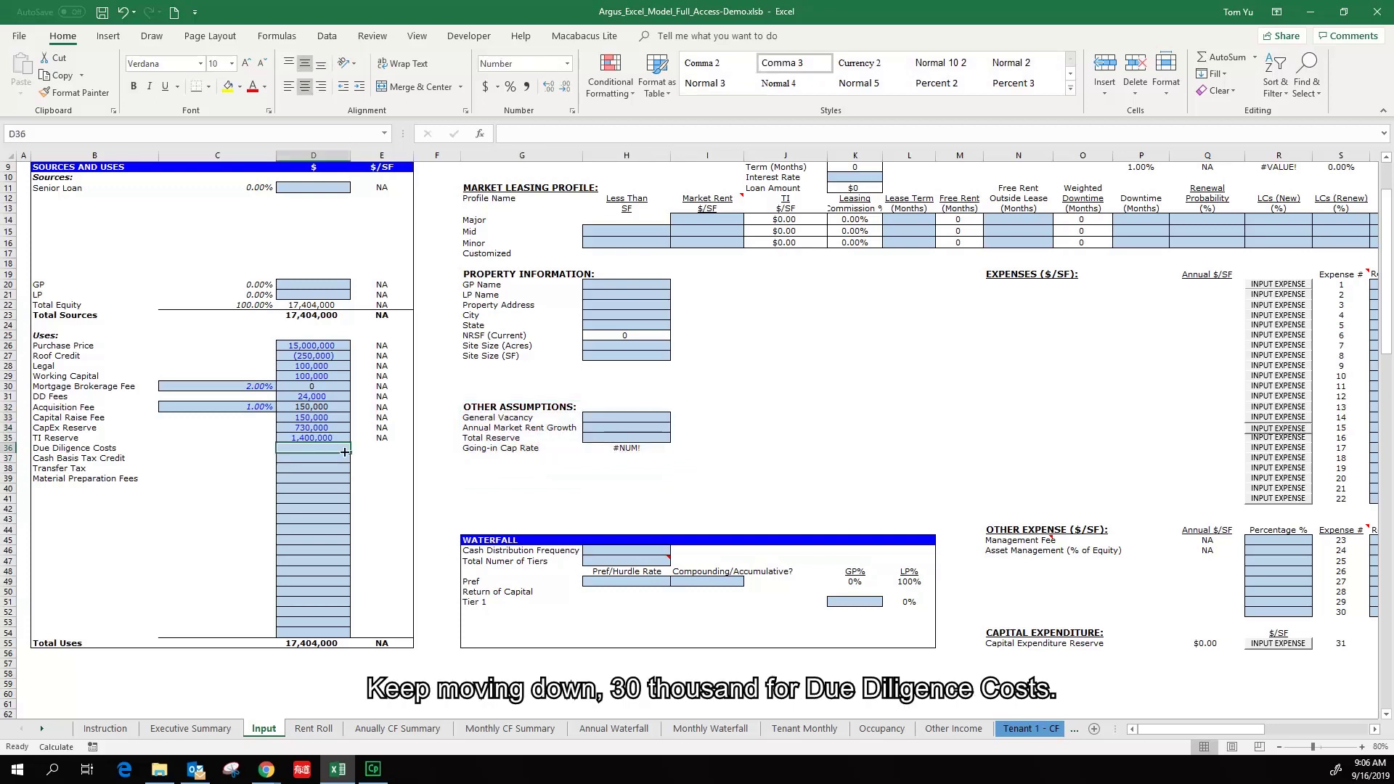
{"action": "type", "text": "30000"}
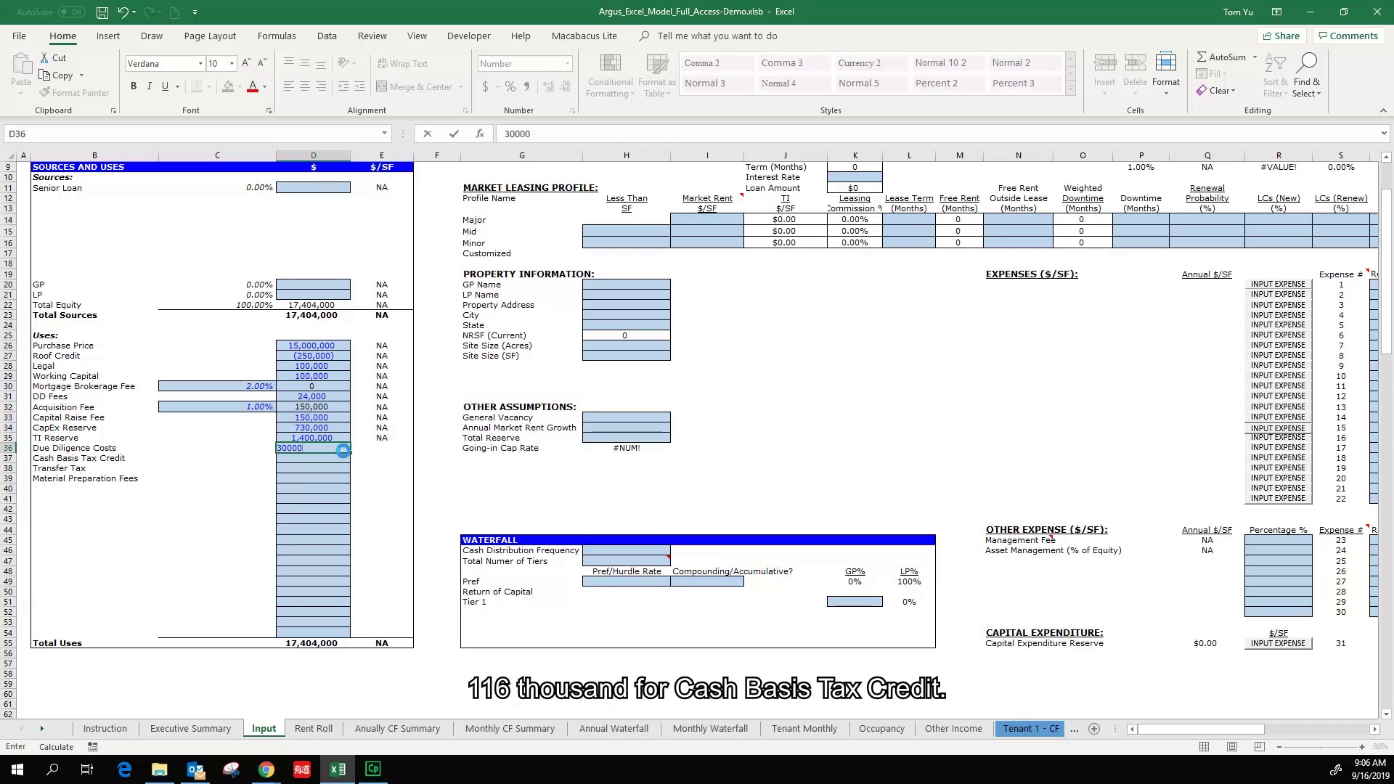
{"action": "key", "text": "Return"}
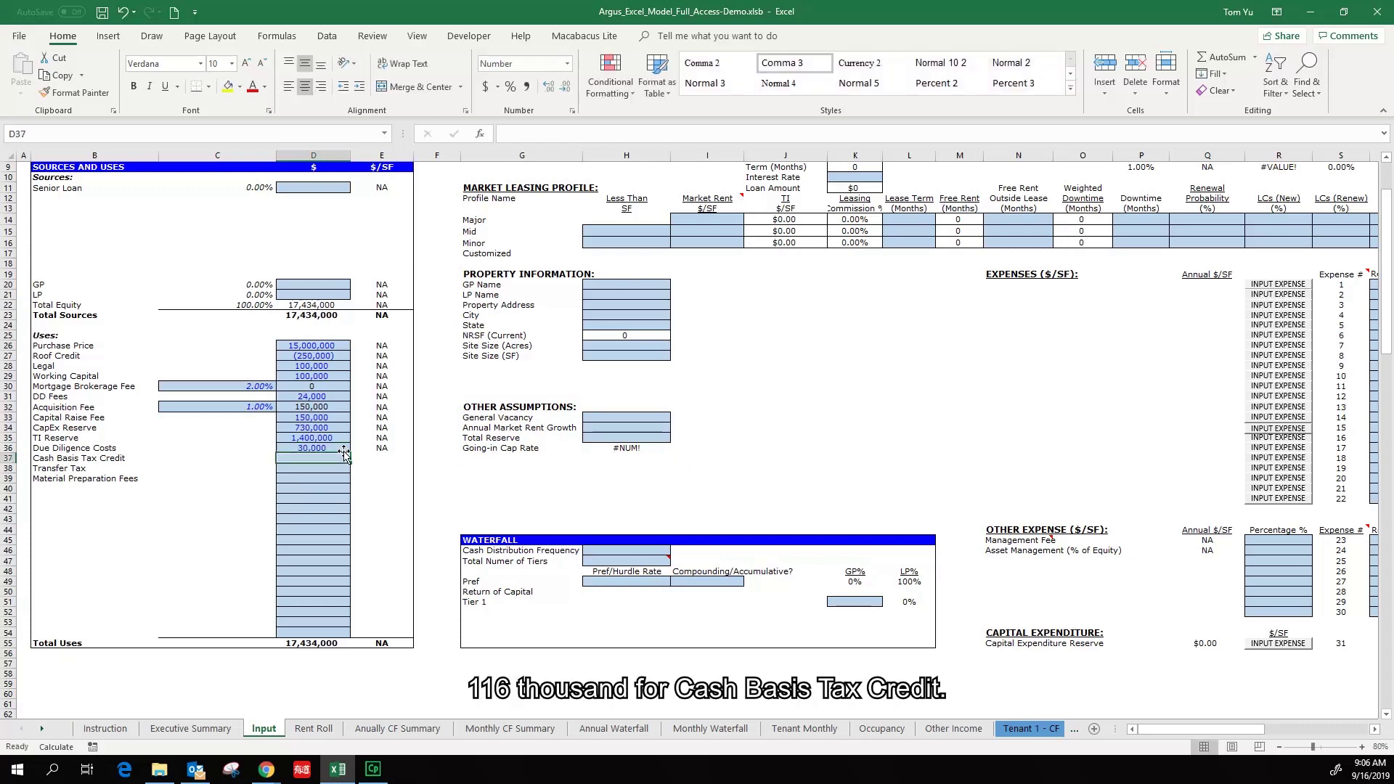
{"action": "type", "text": "116,000"}
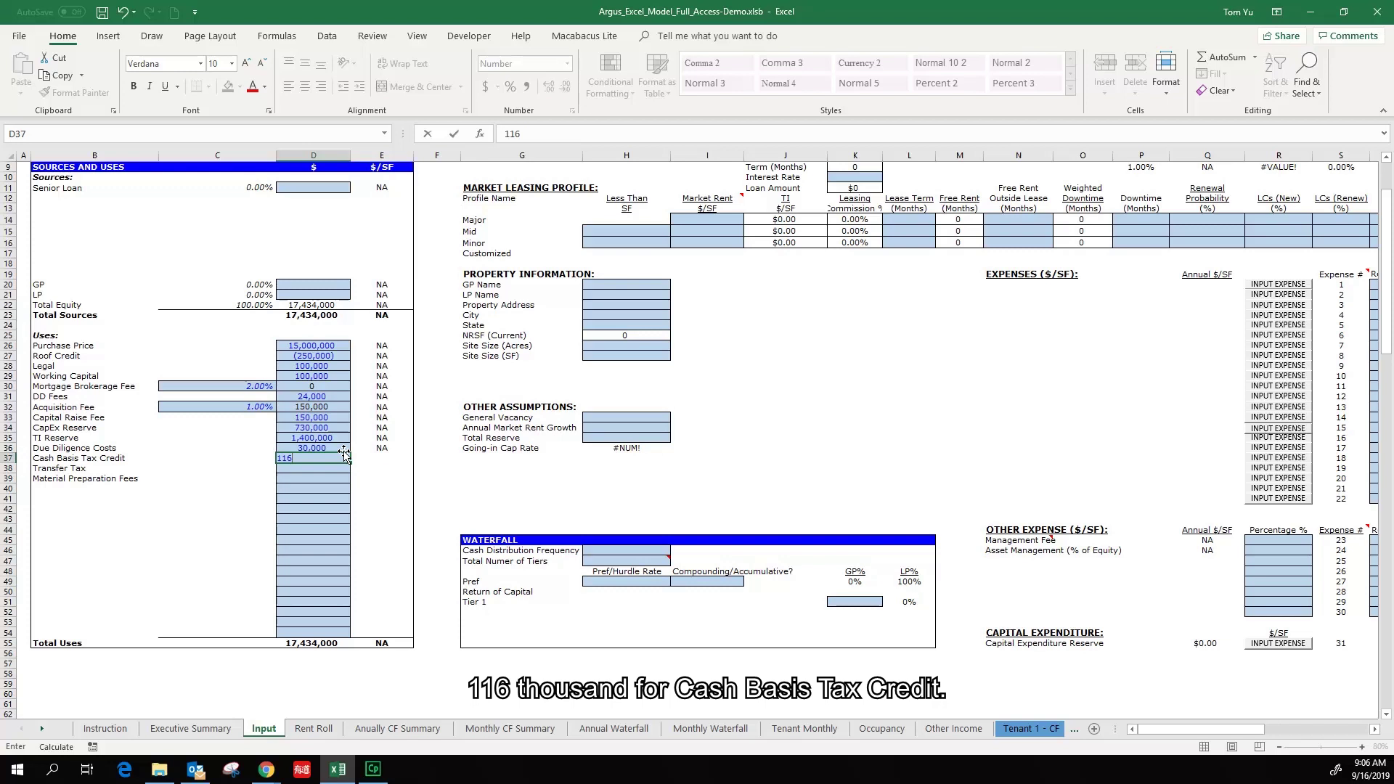
{"action": "key", "text": "Return"}
{"action": "type", "text": "10"}
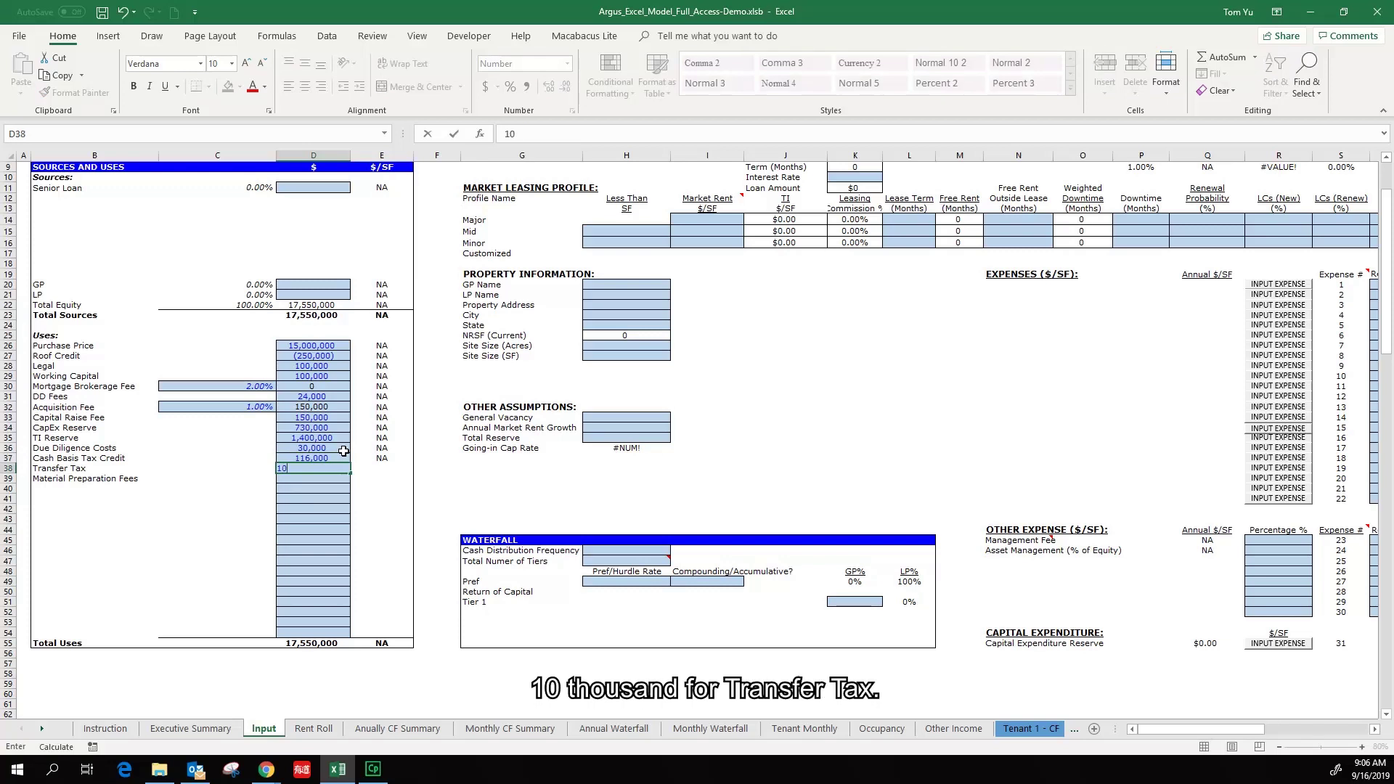
{"action": "key", "text": "ctrl+Return"}
{"action": "key", "text": "F2"}
{"action": "type", "text": "000"}
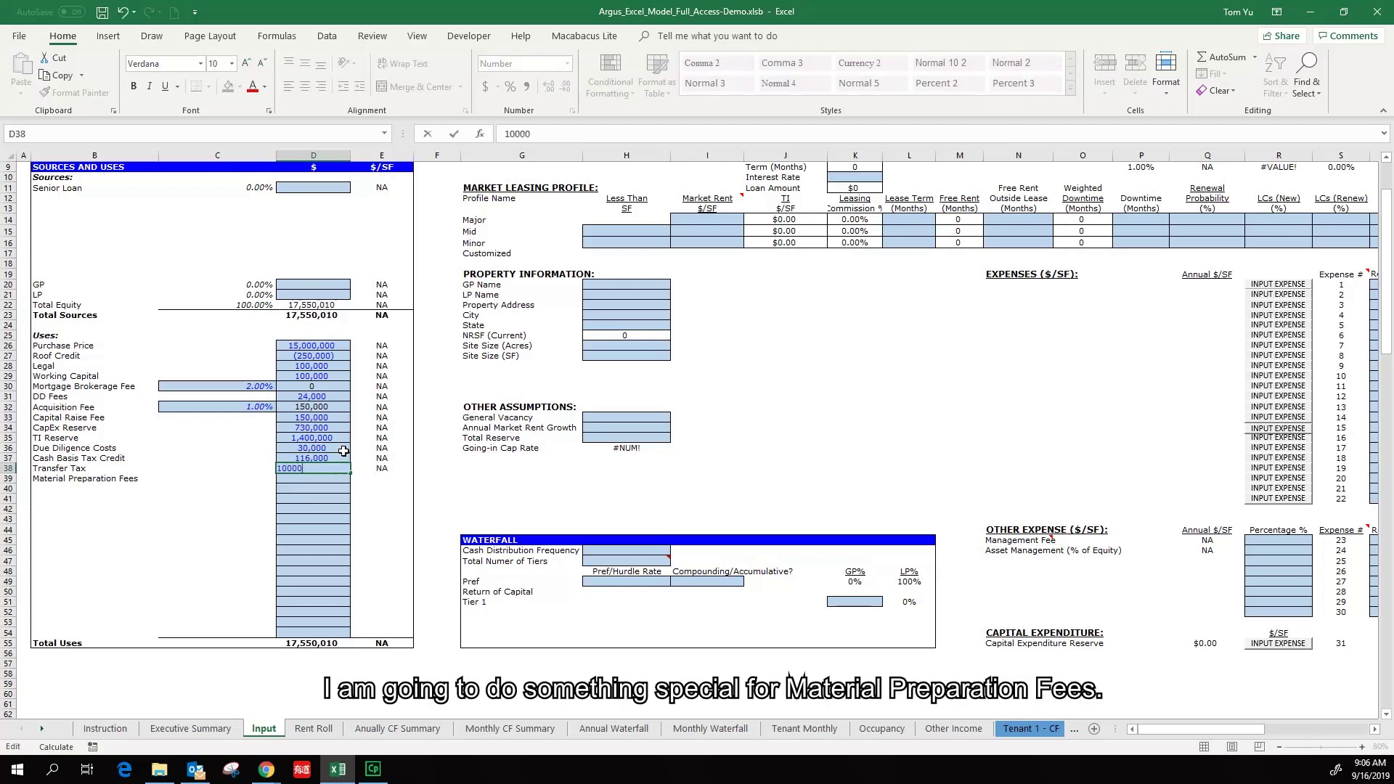
{"action": "key", "text": "Return"}
Move the cursor to cell B57 in the empty area below the table.
{"action": "key", "text": "Down"}
{"action": "key", "text": "Down"}
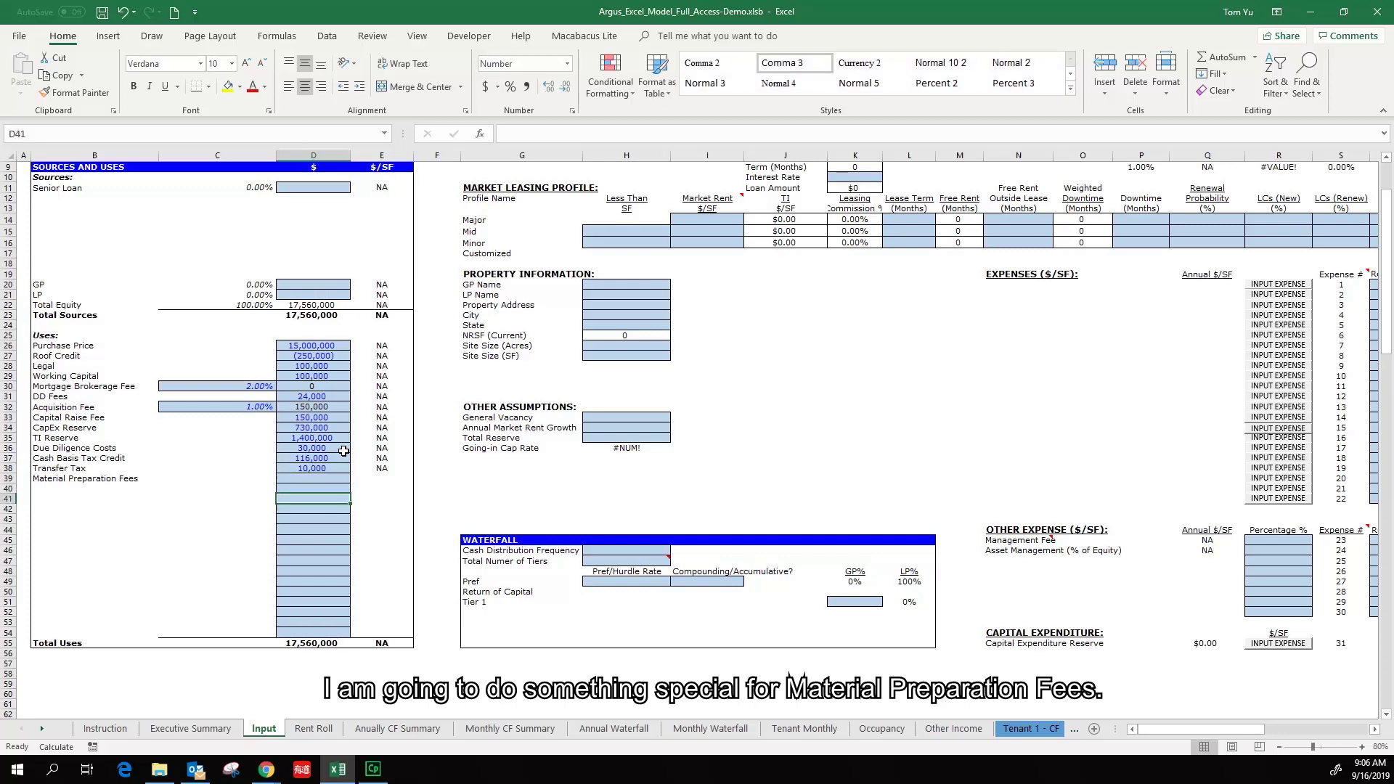
{"action": "key", "text": "Down"}
{"action": "key", "text": "Down"}
{"action": "key", "text": "Down"}
{"action": "key", "text": "Down"}
{"action": "key", "text": "Down"}
{"action": "key", "text": "Down"}
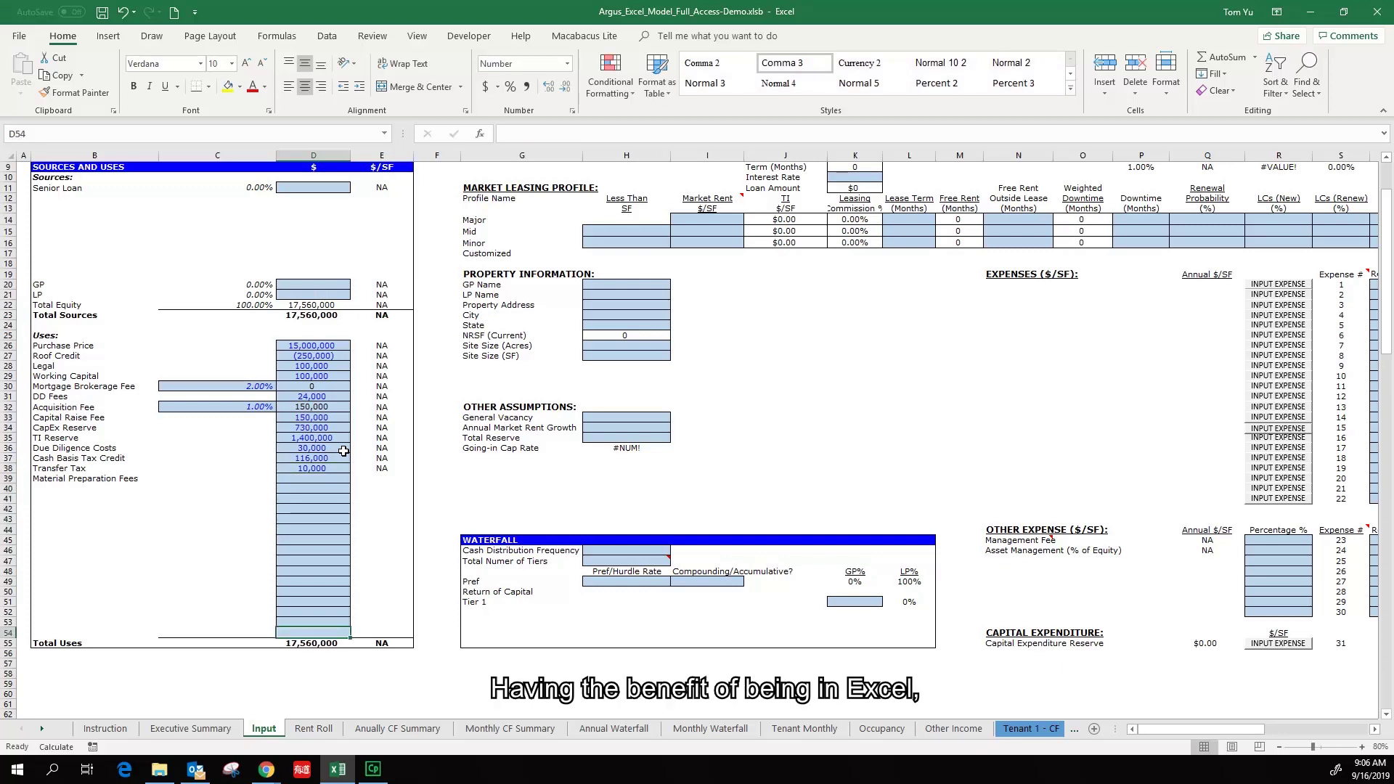
{"action": "key", "text": "Down"}
{"action": "key", "text": "Down"}
{"action": "key", "text": "Left"}
{"action": "key", "text": "Left"}
{"action": "key", "text": "Down"}
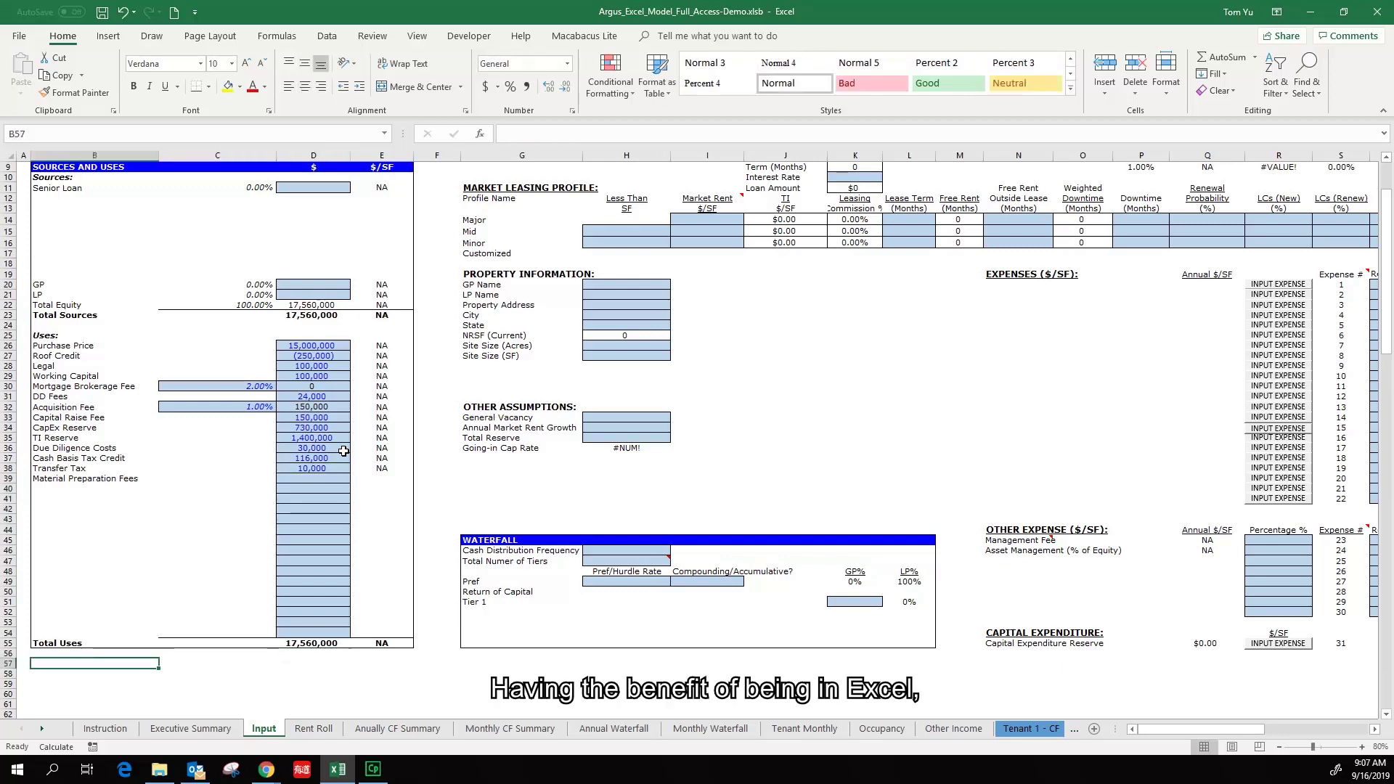
Add Item 1 and Item 2 of 10,000 each below the table and AutoSum them to 20,000.
{"action": "type", "text": "Item"}
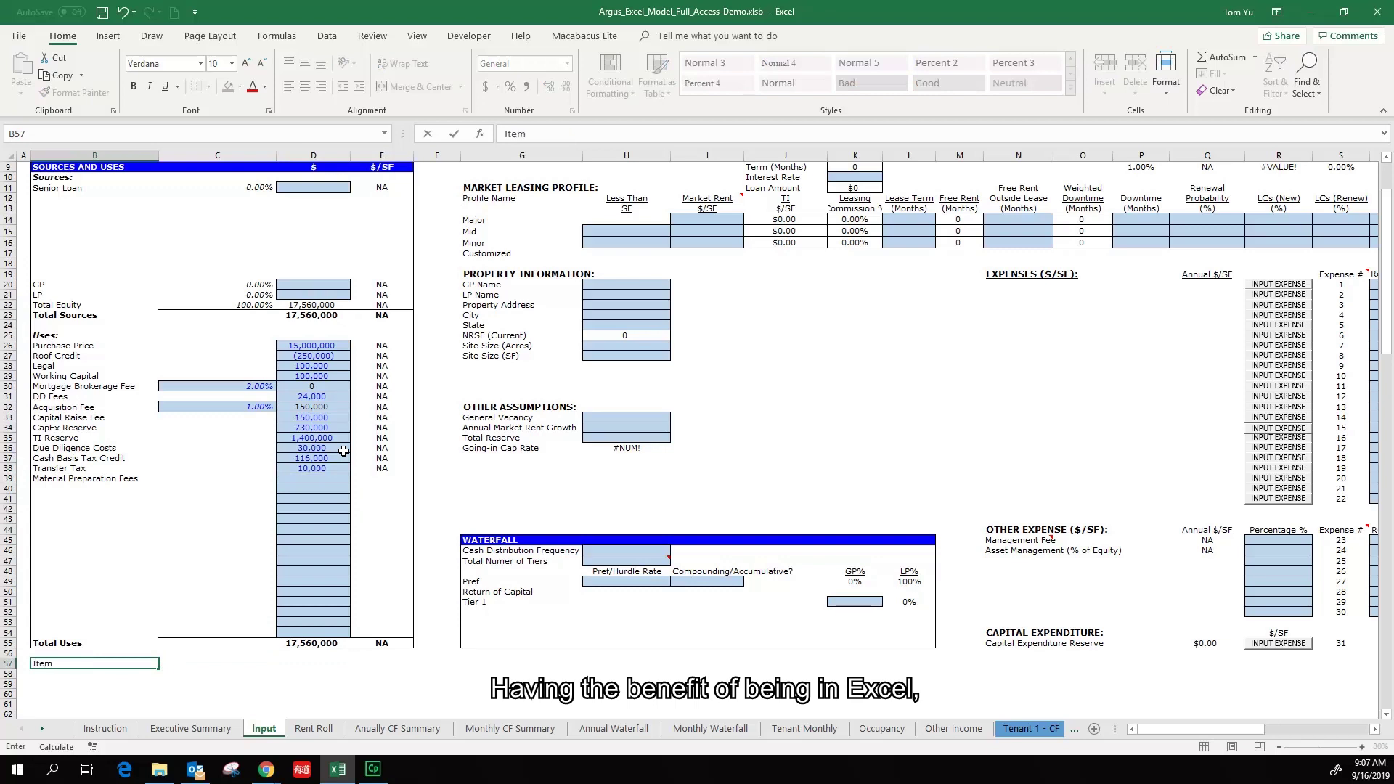
{"action": "type", "text": " 1"}
{"action": "key", "text": "Return"}
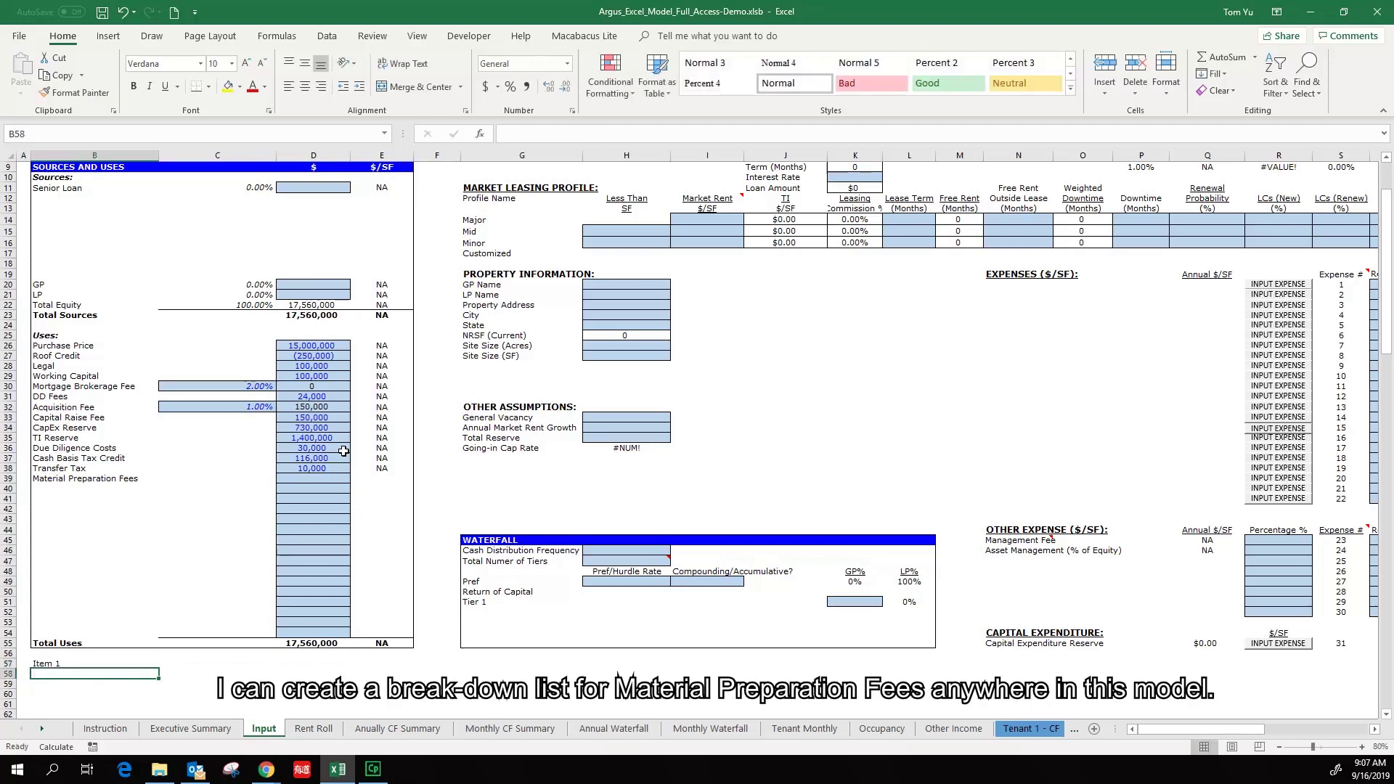
{"action": "type", "text": "Item 2"}
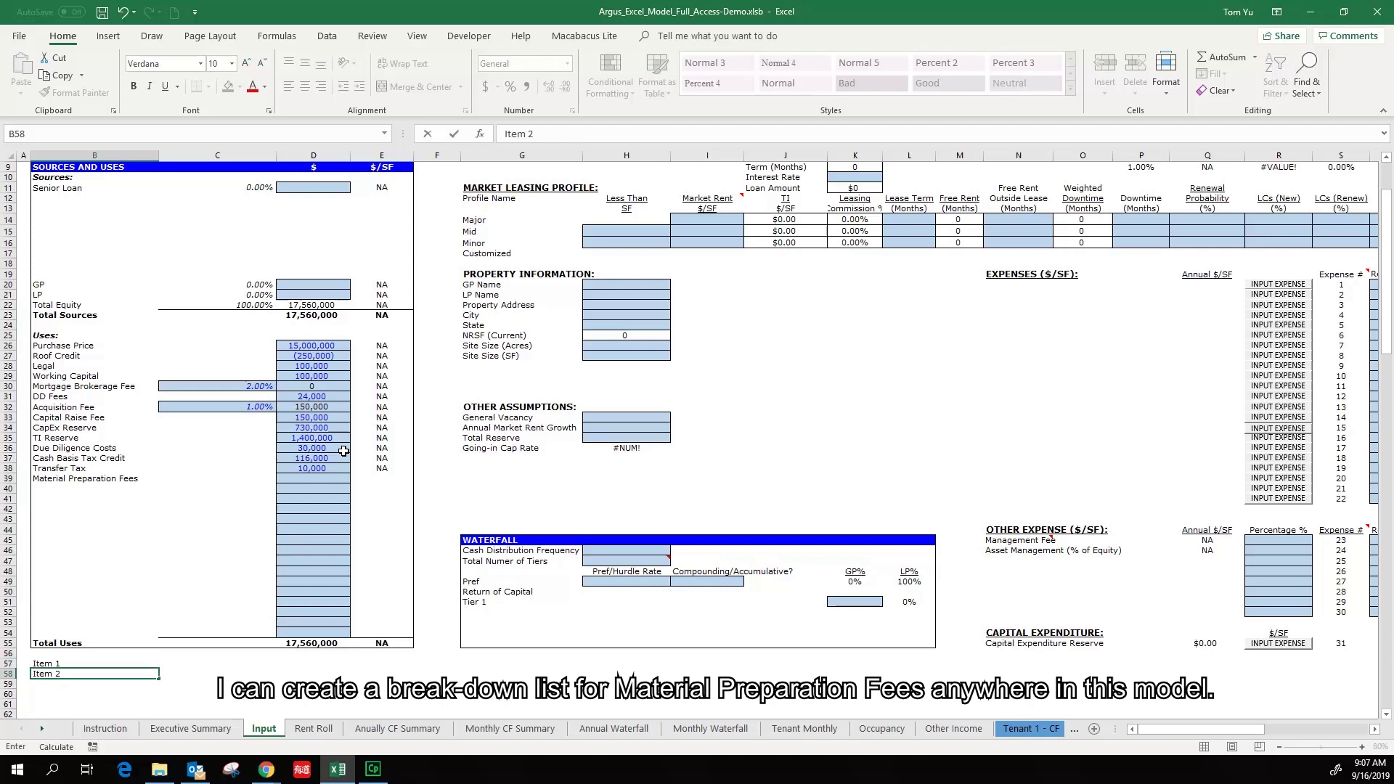
{"action": "key", "text": "Up"}
{"action": "key", "text": "Right"}
{"action": "key", "text": "Right"}
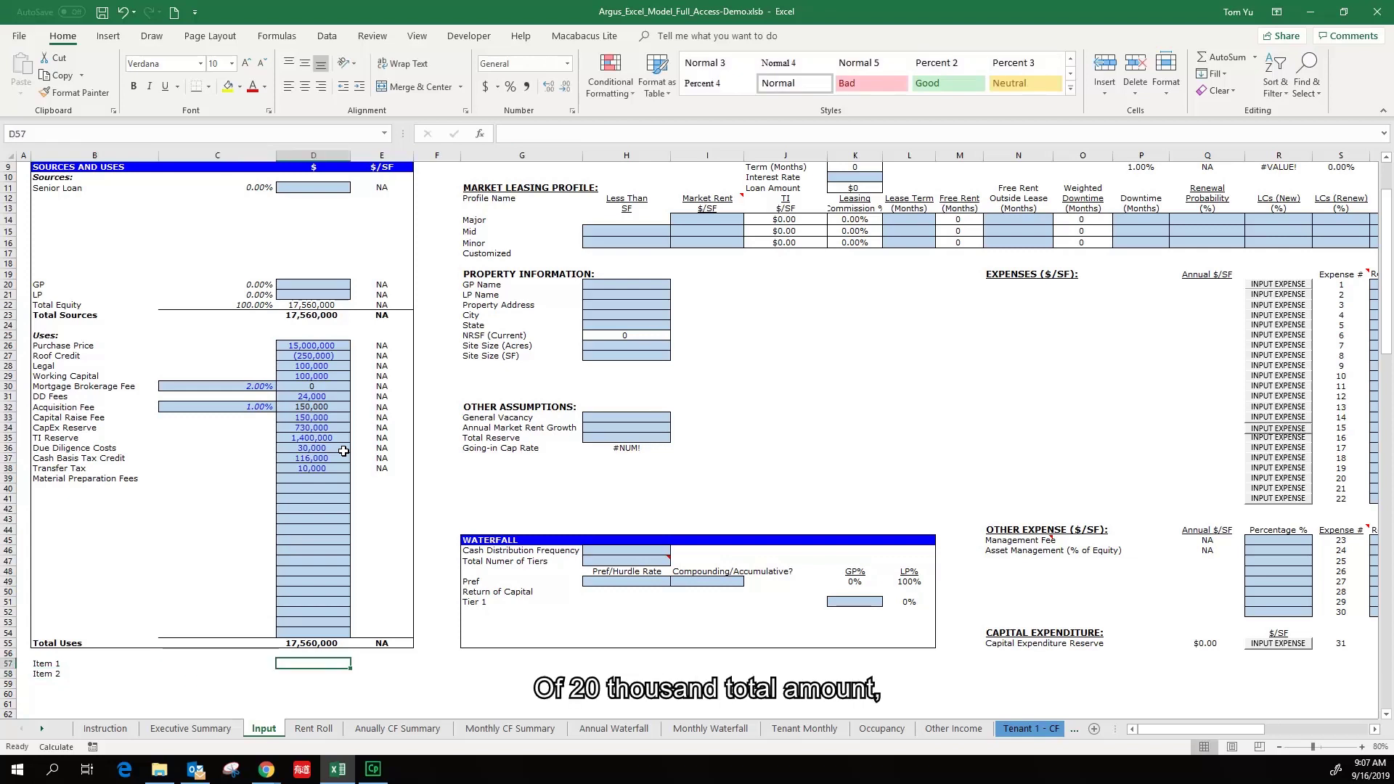
{"action": "type", "text": "10000"}
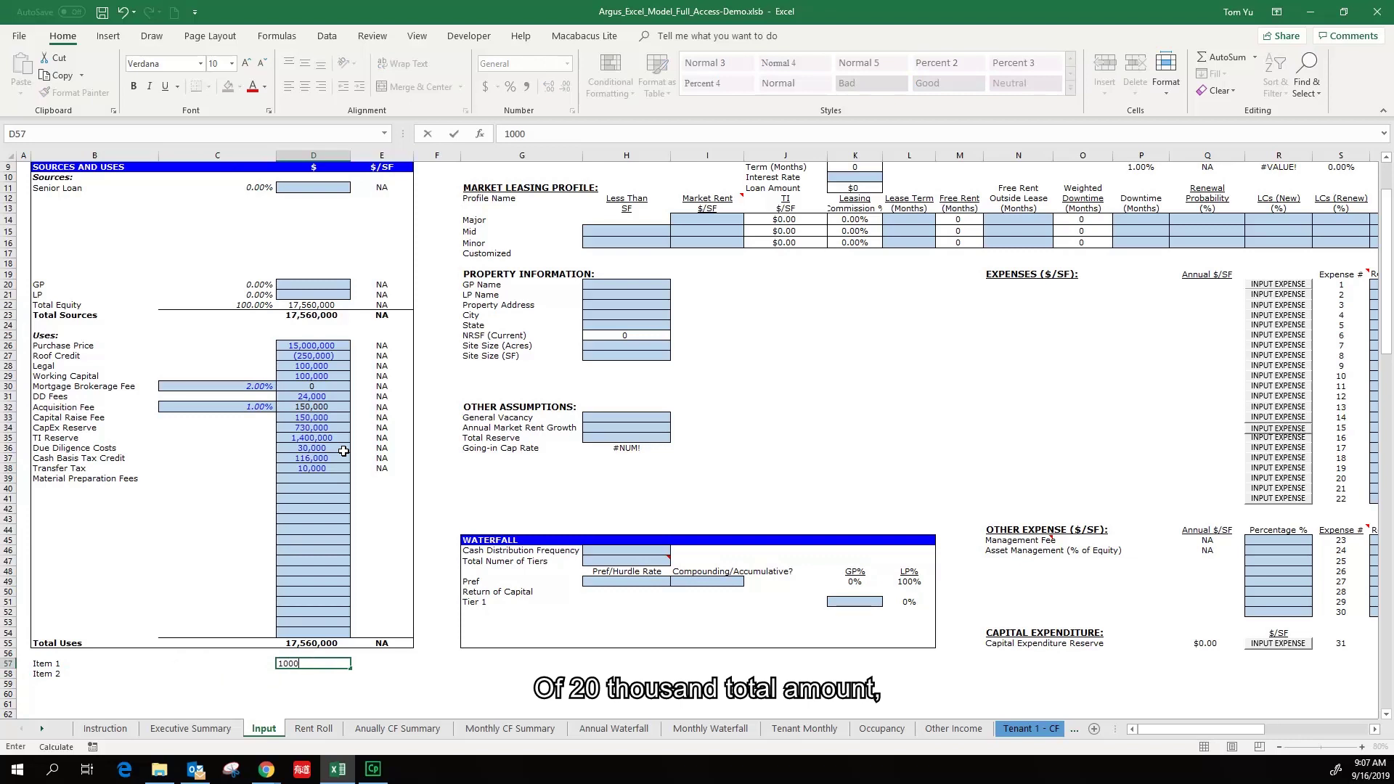
{"action": "key", "text": "Return"}
{"action": "type", "text": "10"}
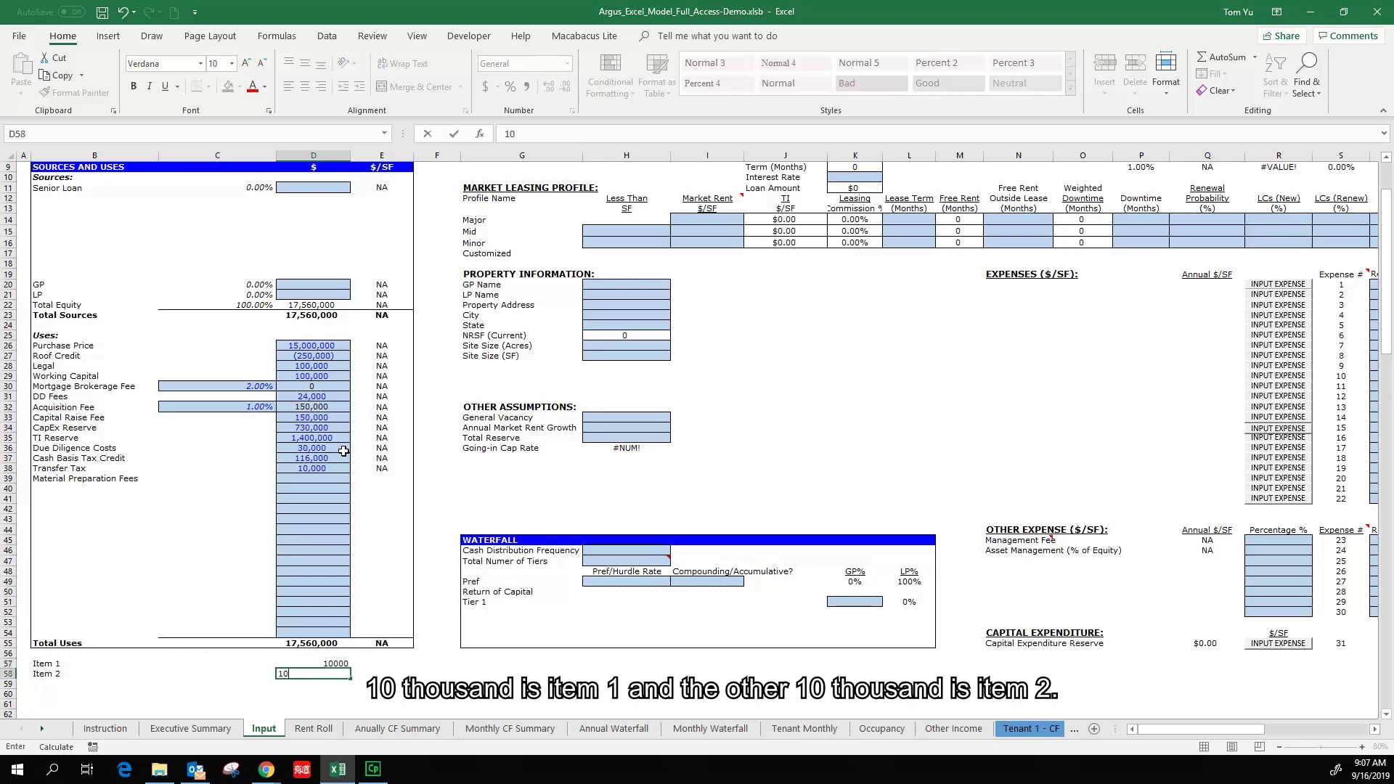
{"action": "type", "text": "000"}
{"action": "key", "text": "Return"}
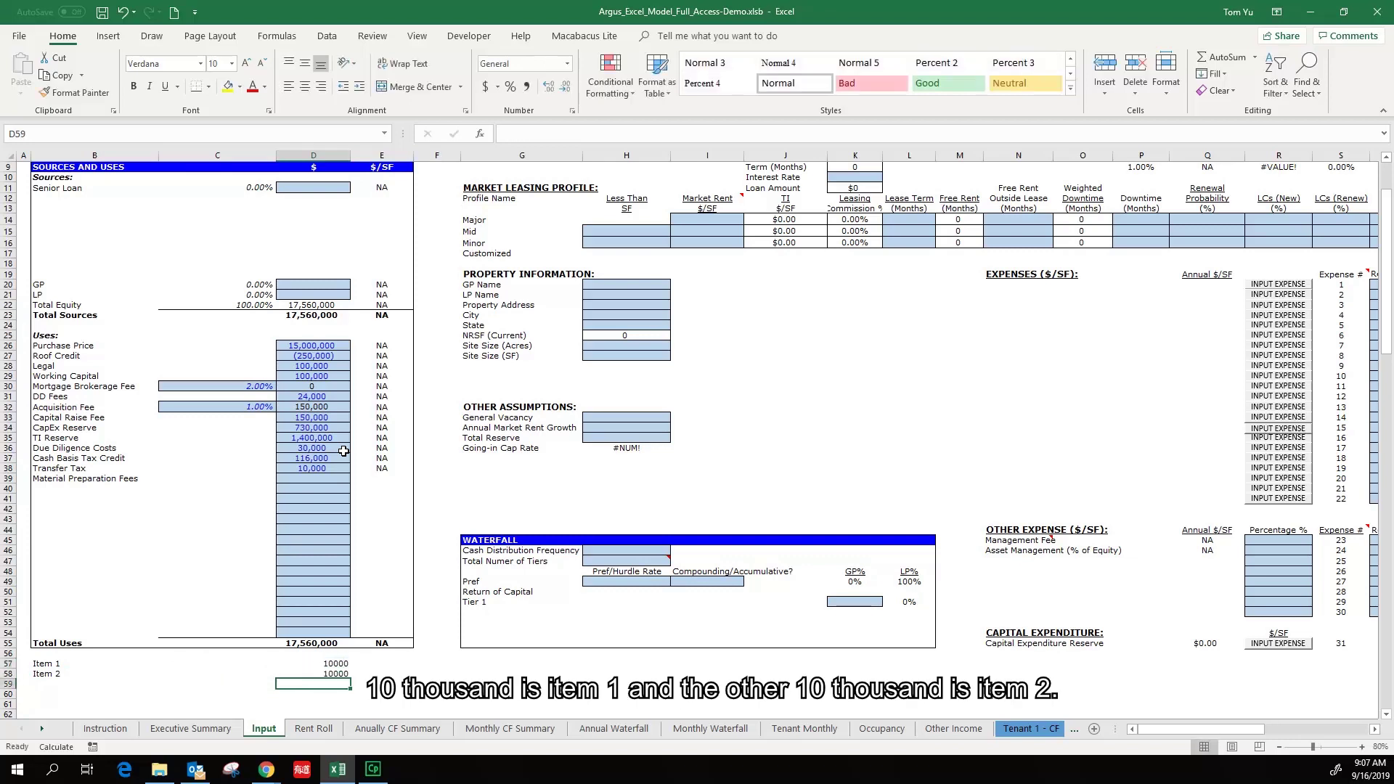
{"action": "key", "text": "alt+equal"}
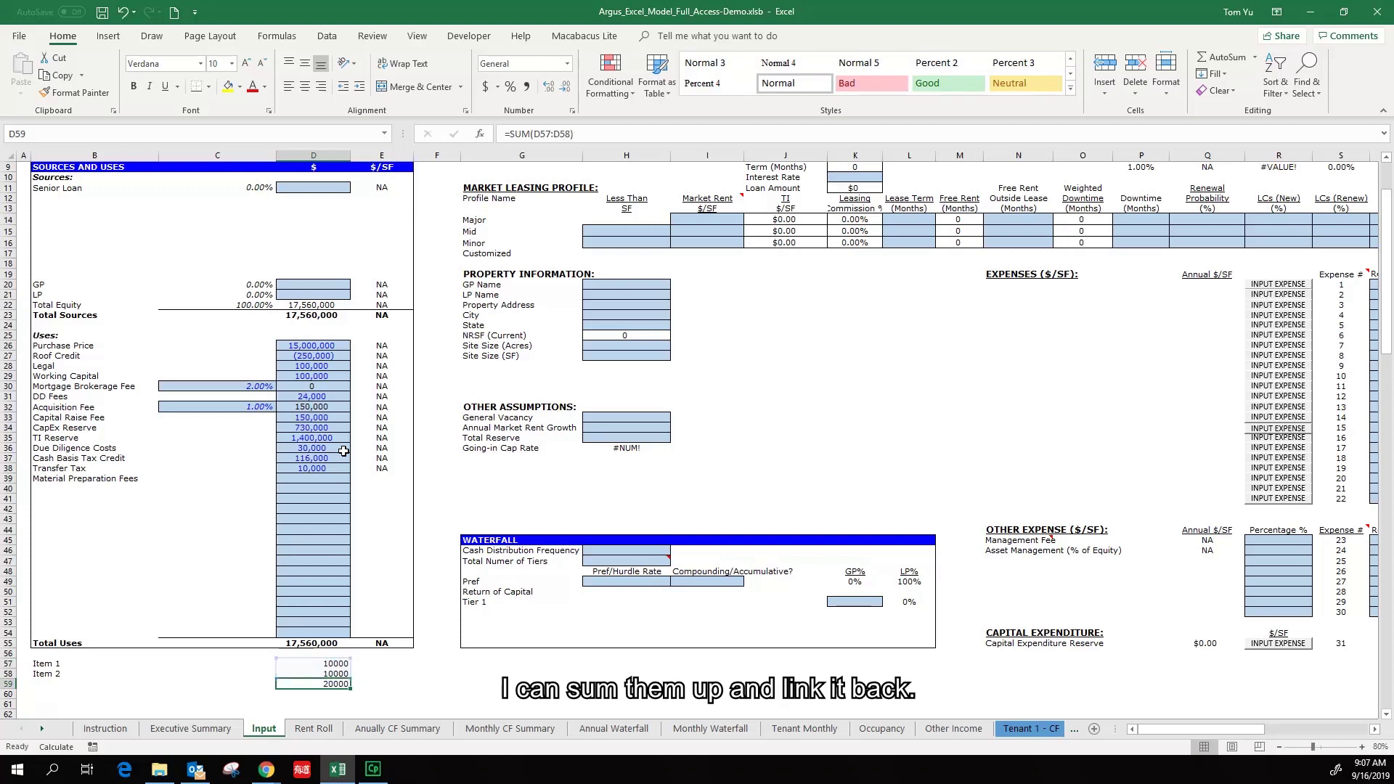
{"action": "key", "text": "Return"}
Link Material Preparation Fees to the 20,000 item total with =+D59.
{"action": "key", "text": "Up"}
{"action": "key", "text": "Up"}
{"action": "key", "text": "Up"}
{"action": "key", "text": "Up"}
{"action": "key", "text": "Up"}
{"action": "key", "text": "Up"}
{"action": "key", "text": "Up"}
{"action": "key", "text": "Up"}
{"action": "key", "text": "Up"}
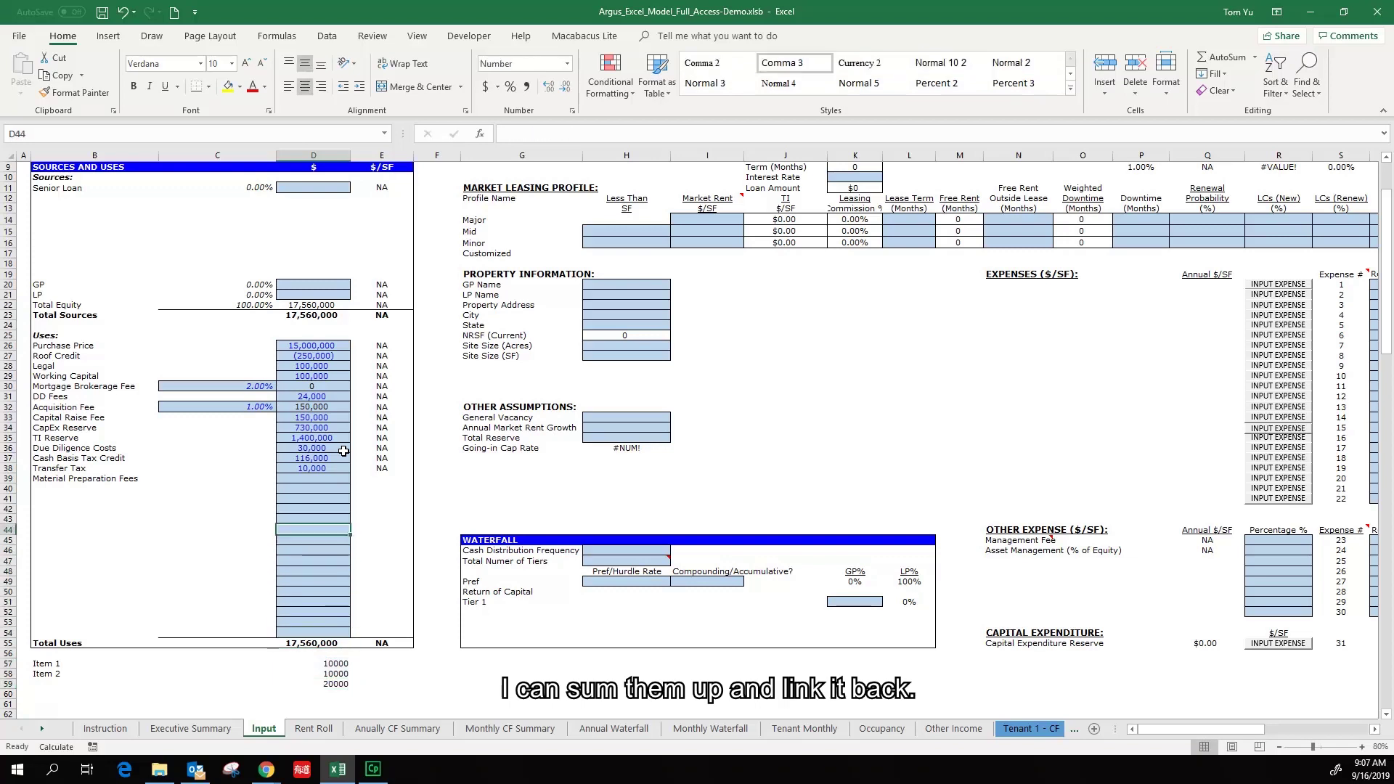
{"action": "key", "text": "Up"}
{"action": "key", "text": "Up"}
{"action": "key", "text": "Up"}
{"action": "key", "text": "Up"}
{"action": "type", "text": "+"}
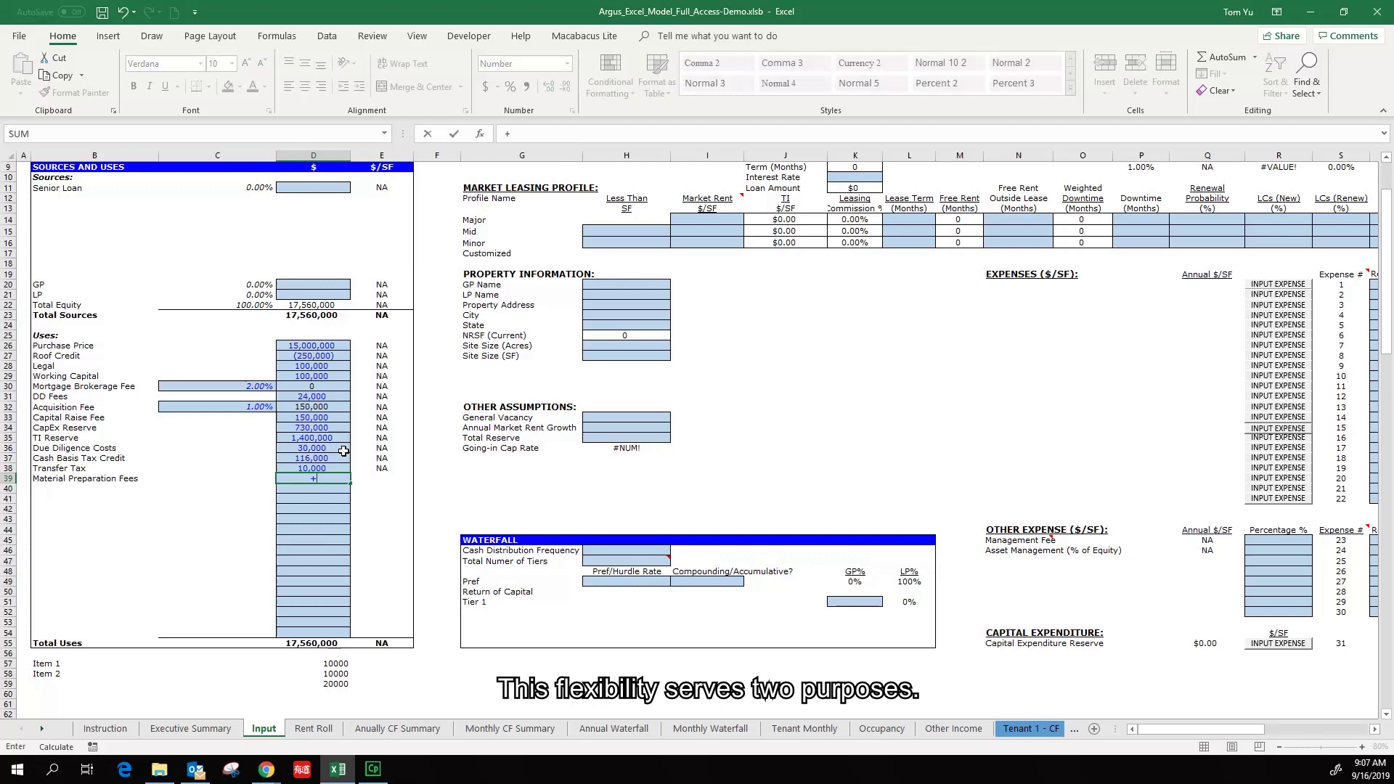
{"action": "key", "text": "Down"}
{"action": "key", "text": "Down"}
{"action": "key", "text": "Down"}
{"action": "key", "text": "Down"}
{"action": "key", "text": "Down"}
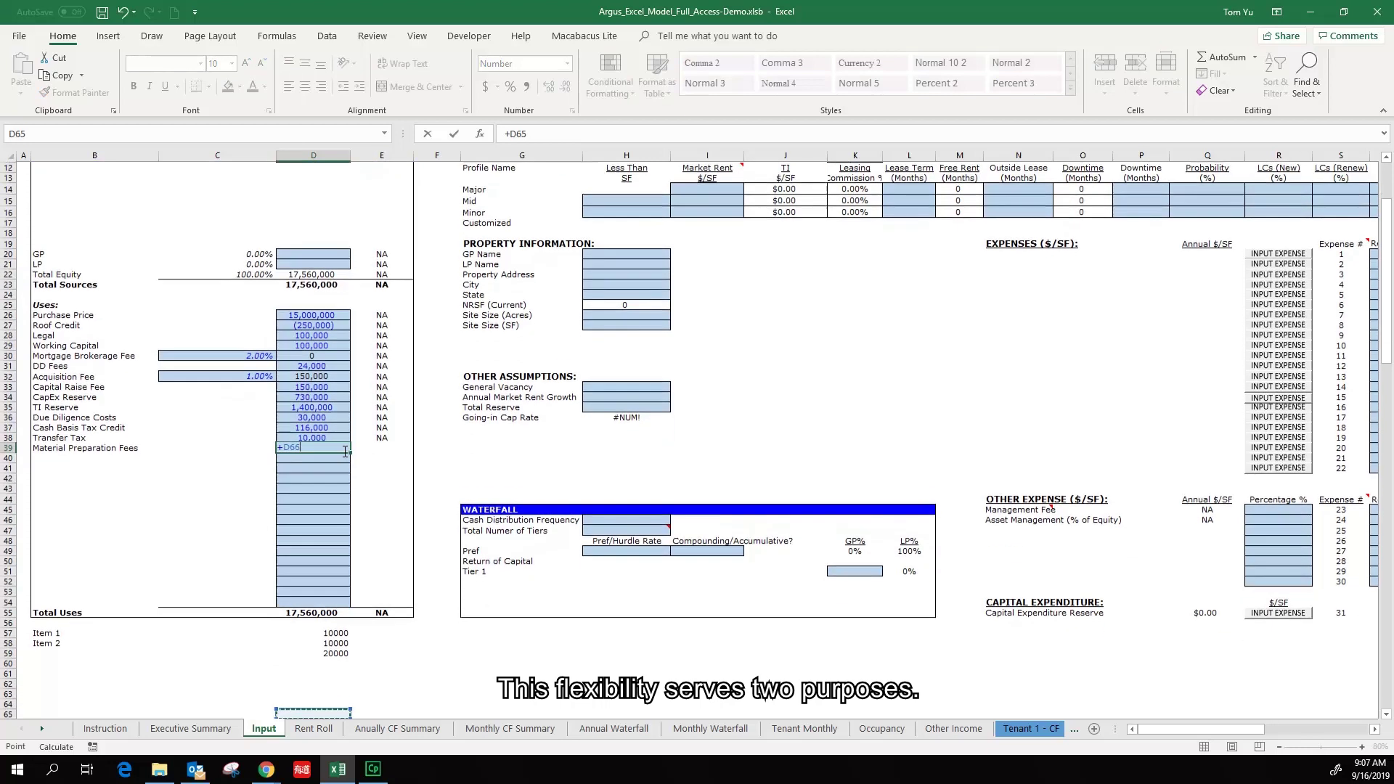
{"action": "key", "text": "Up"}
{"action": "key", "text": "Up"}
{"action": "key", "text": "Up"}
{"action": "key", "text": "Up"}
{"action": "key", "text": "Up"}
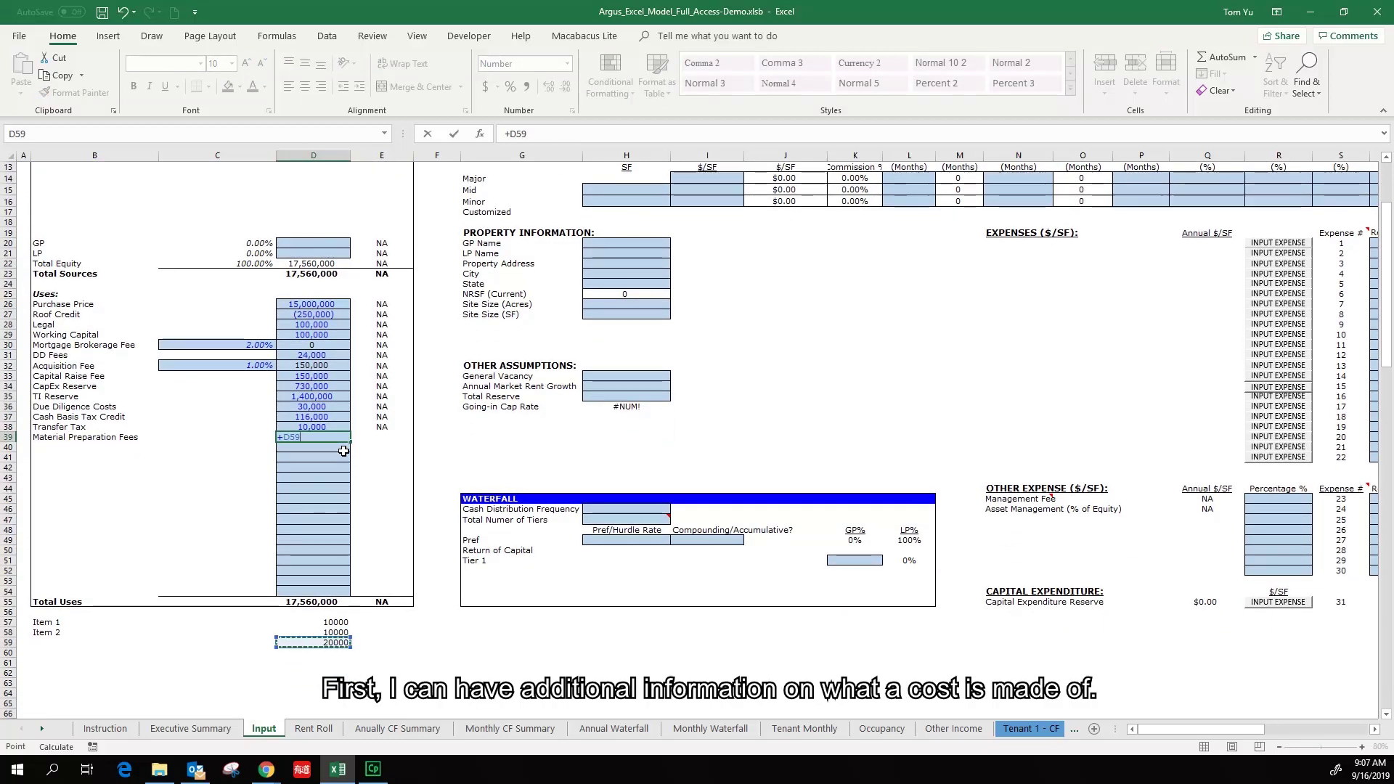
{"action": "key", "text": "ctrl+Return"}
{"action": "scroll", "coordinate": [343, 501], "scroll_direction": "up", "scroll_amount": 1}
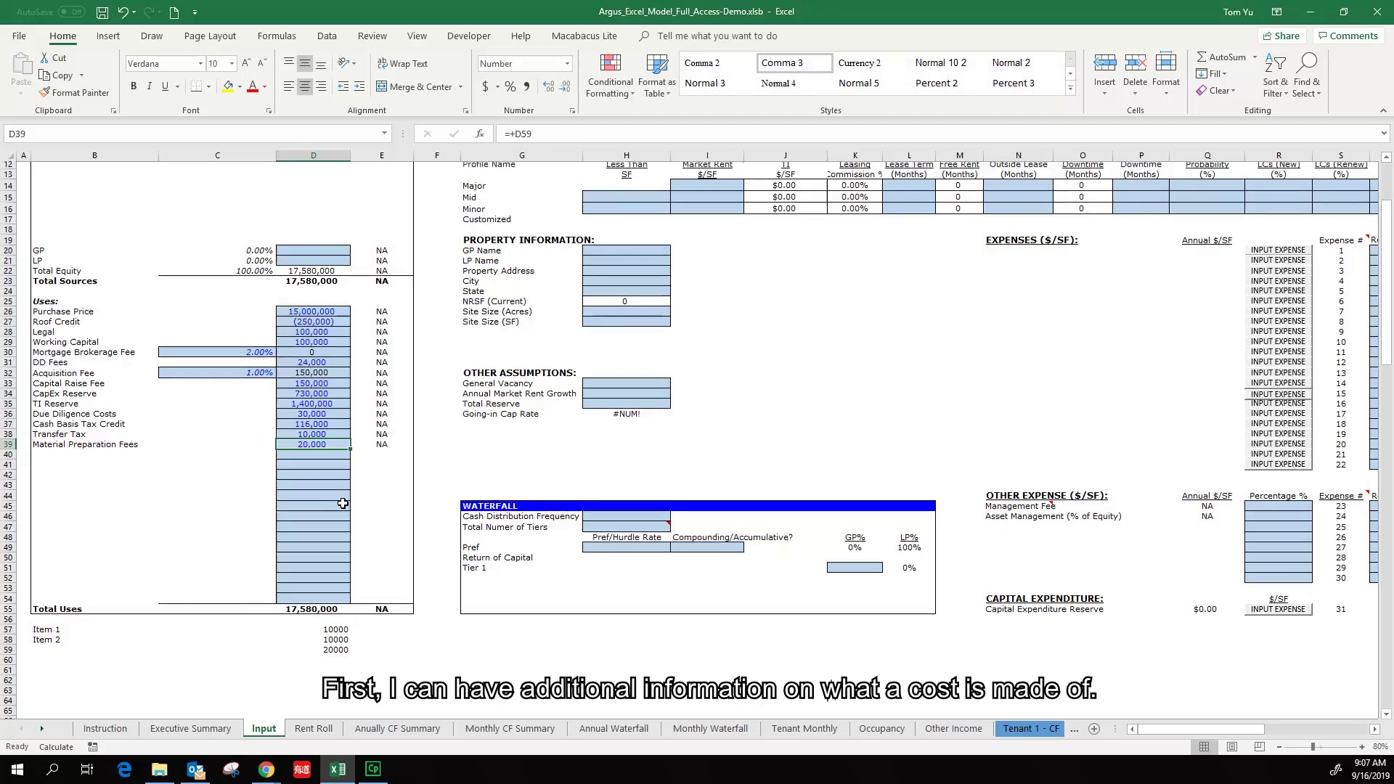
{"action": "scroll", "coordinate": [343, 502], "scroll_direction": "up", "scroll_amount": 1}
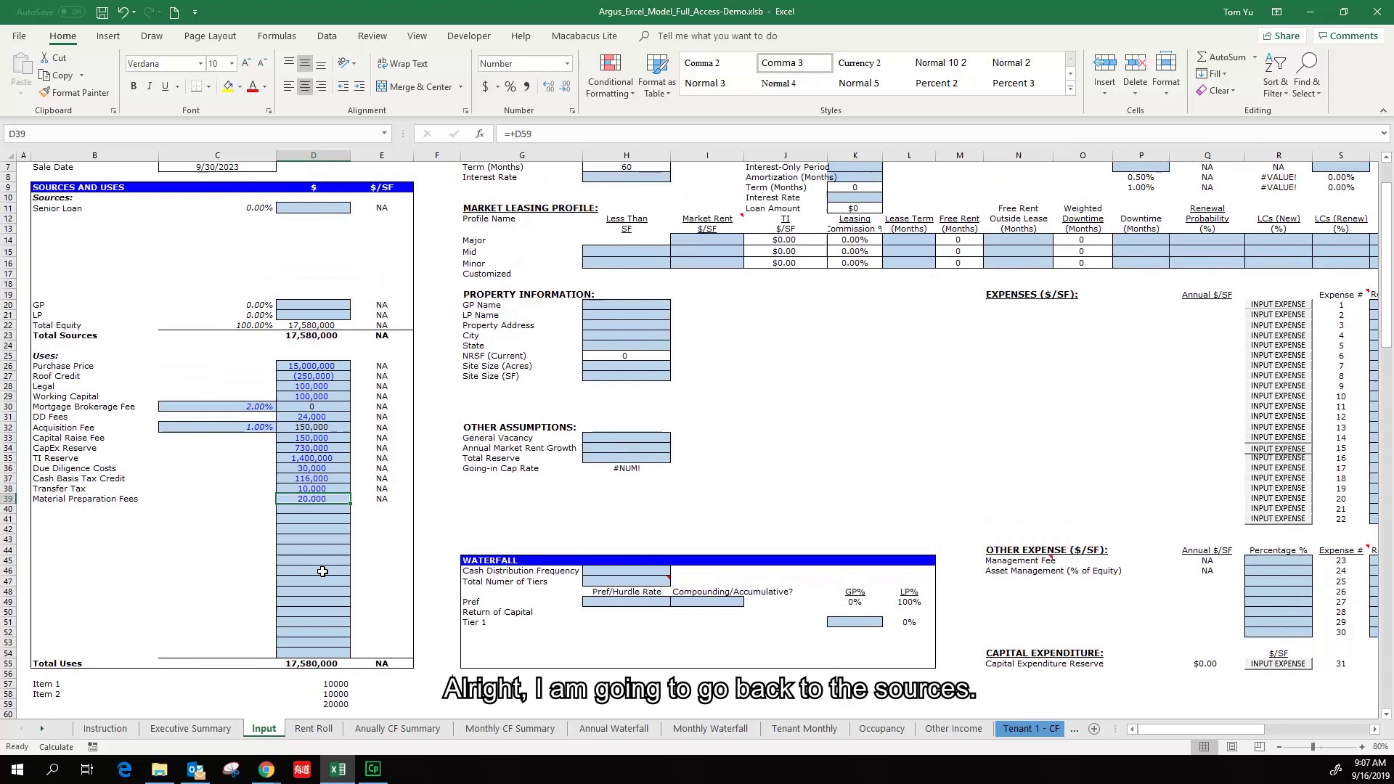
Enter an 11,000,000 Senior Loan in the Sources section.
{"action": "left_click", "coordinate": [316, 218]}
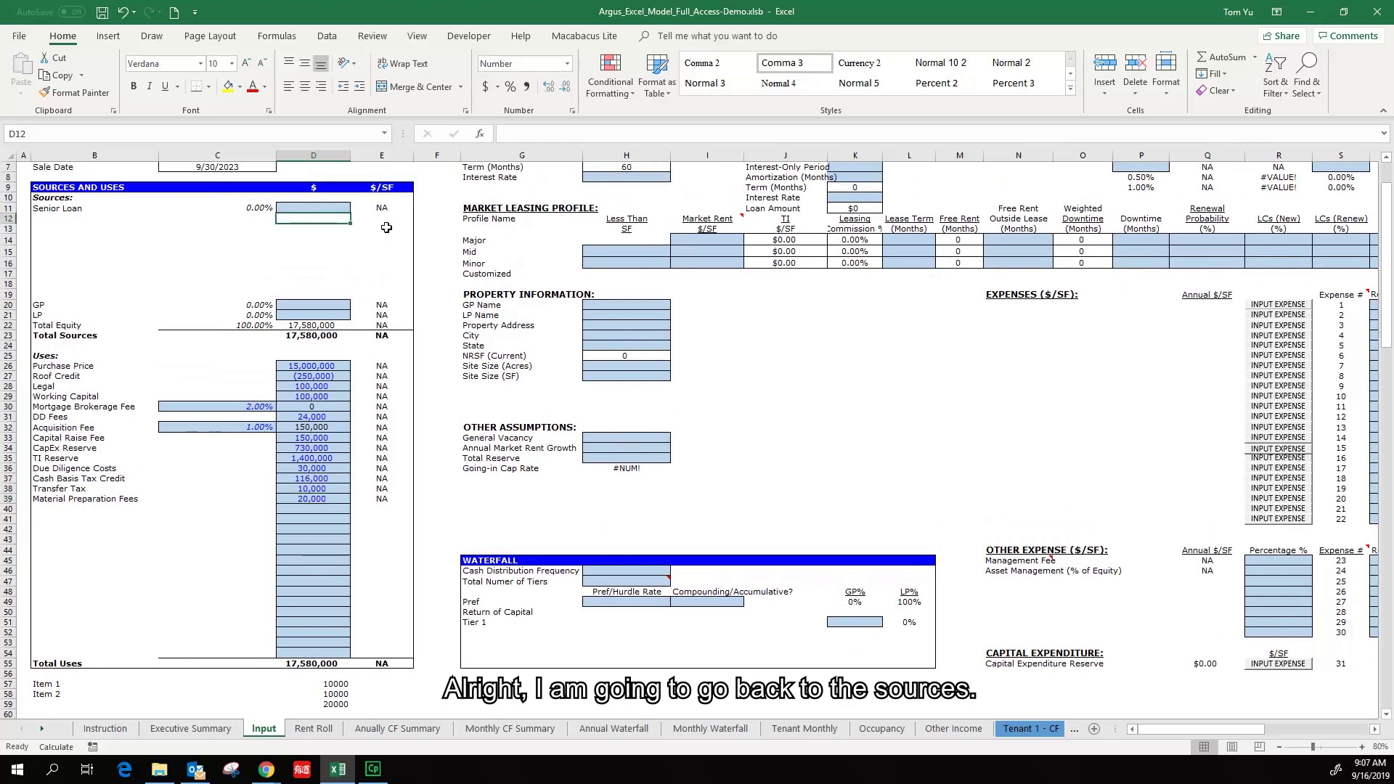
{"action": "key", "text": "Up"}
{"action": "type", "text": "11000000"}
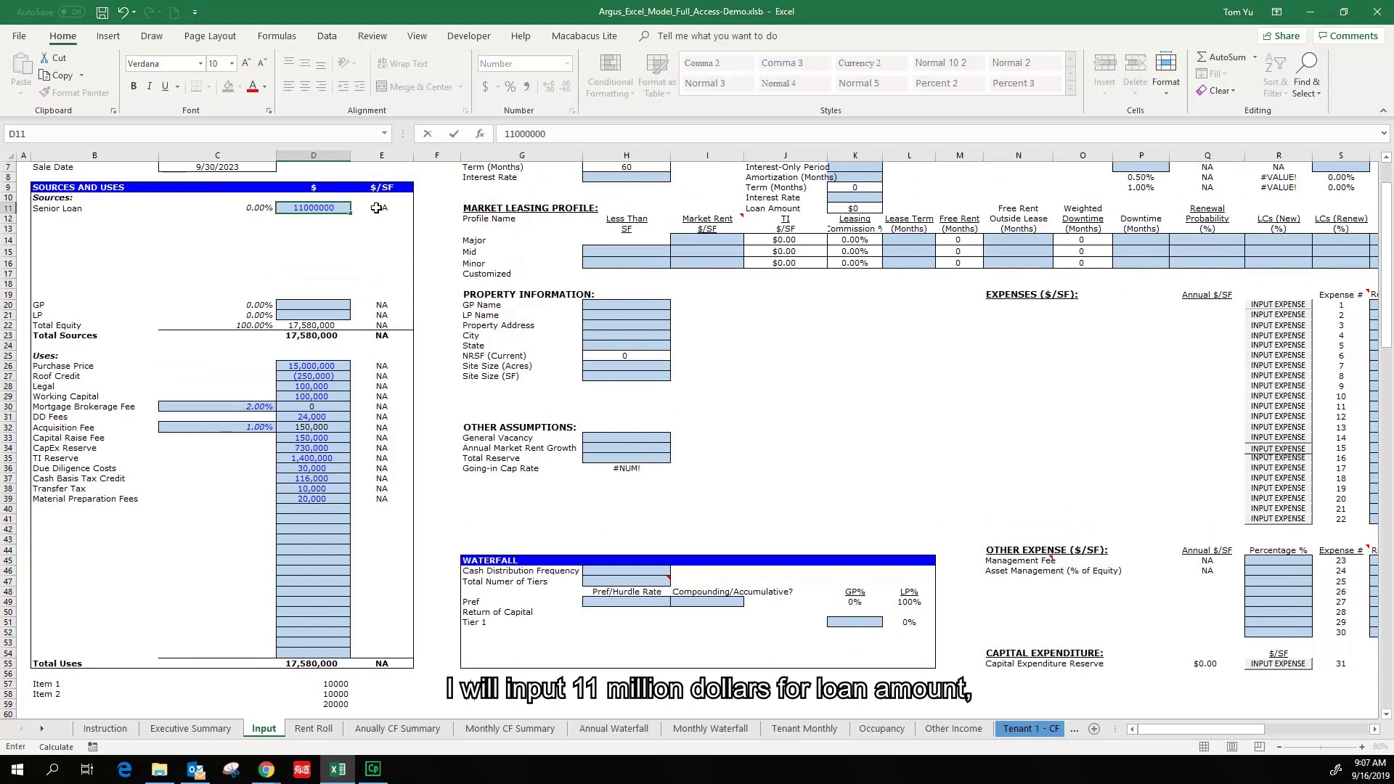
{"action": "key", "text": "Return"}
Enter GP equity of 1,300,000 and LP equity of 5,500,000.
{"action": "key", "text": "Down"}
{"action": "key", "text": "Down"}
{"action": "key", "text": "Down"}
{"action": "key", "text": "Down"}
{"action": "key", "text": "Down"}
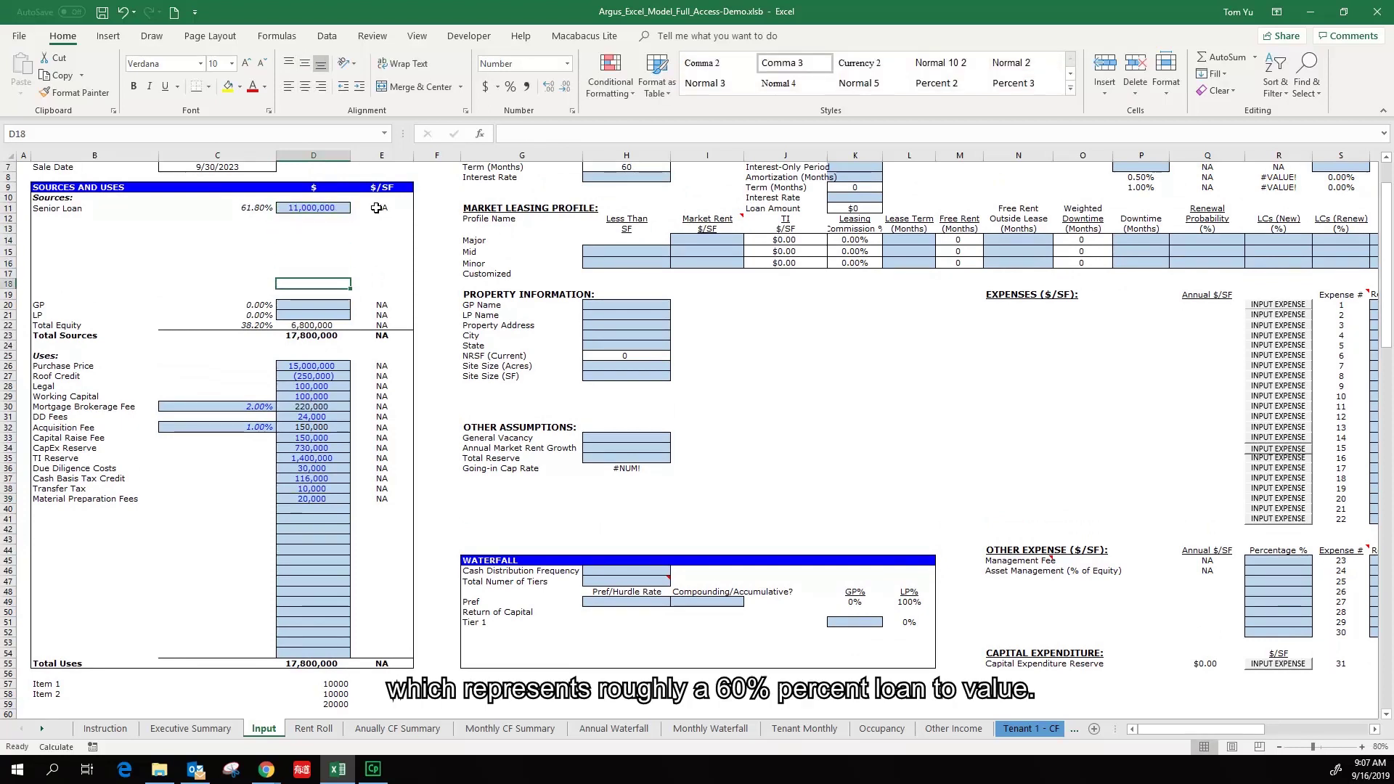
{"action": "key", "text": "Down"}
{"action": "key", "text": "Down"}
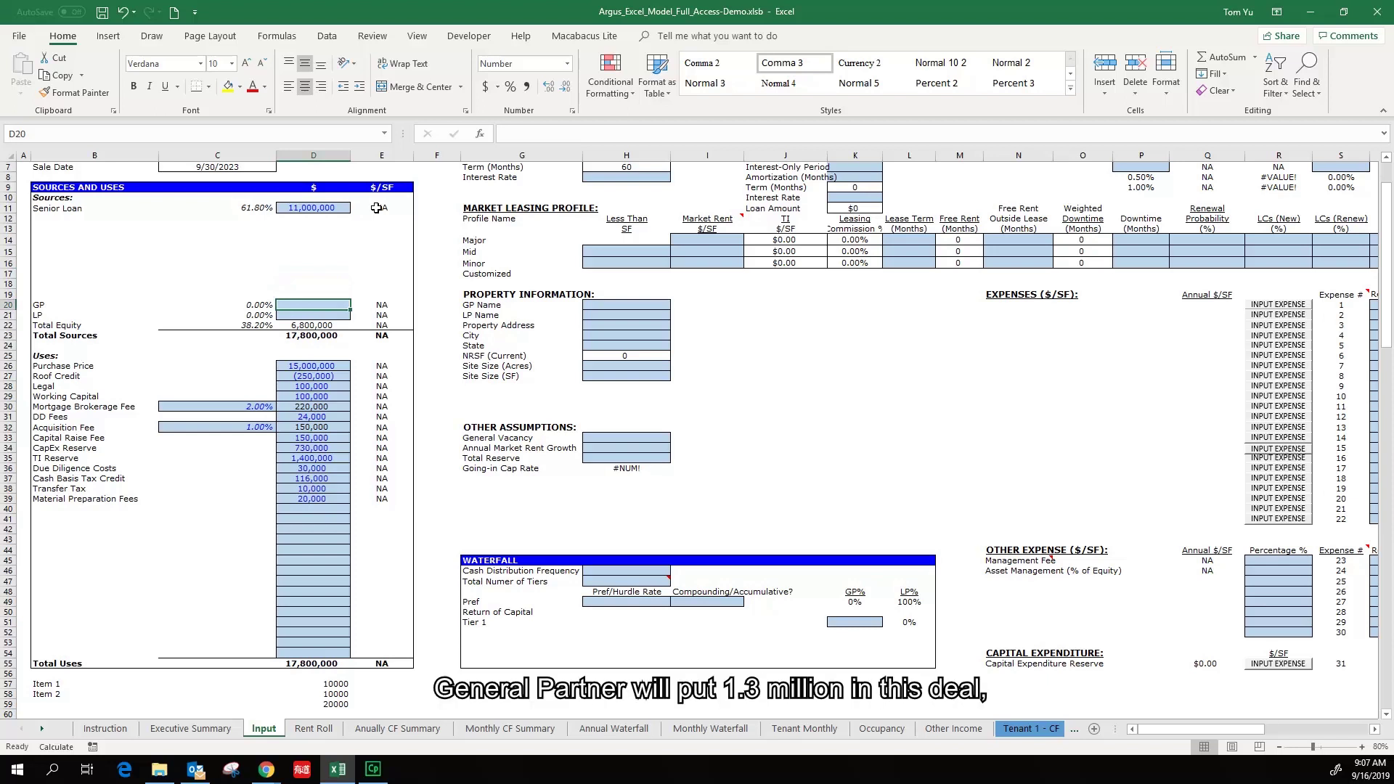
{"action": "type", "text": "13"}
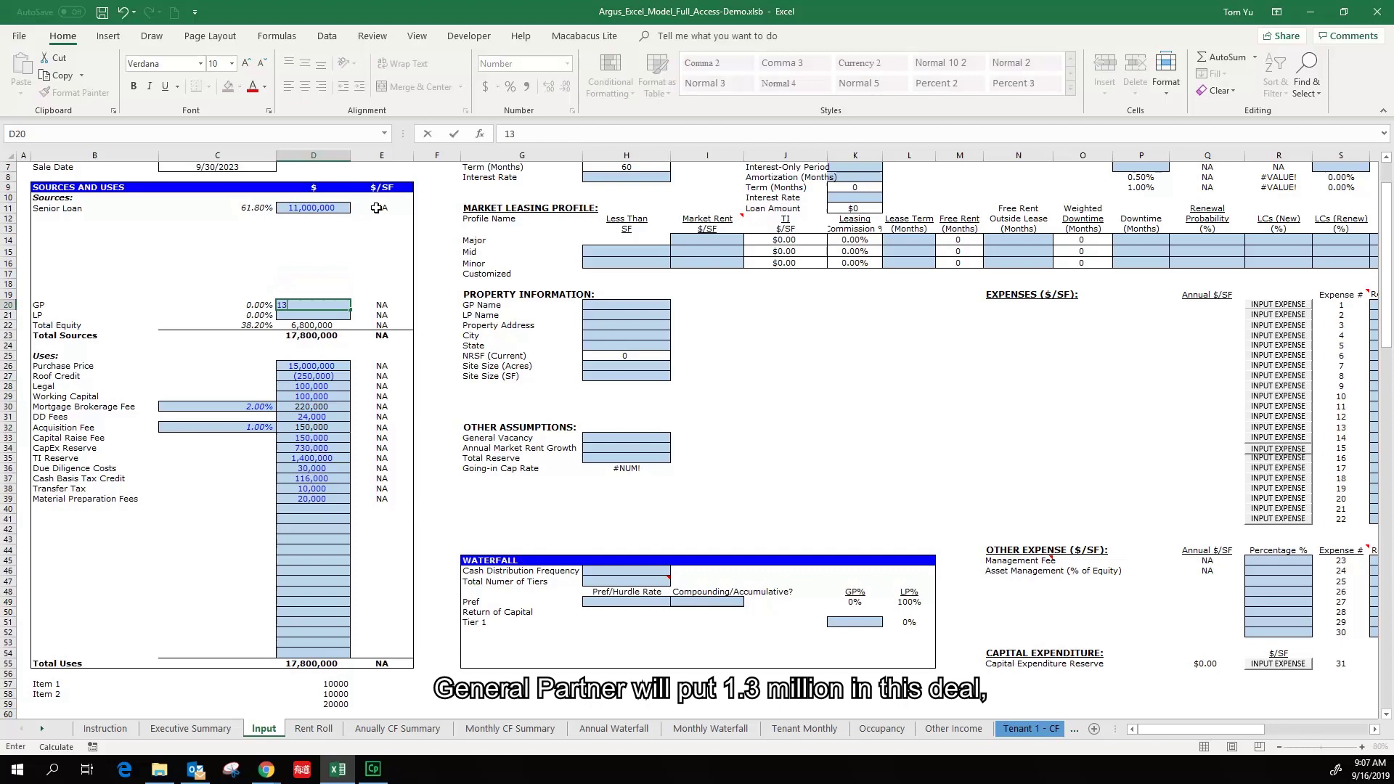
{"action": "type", "text": "00000"}
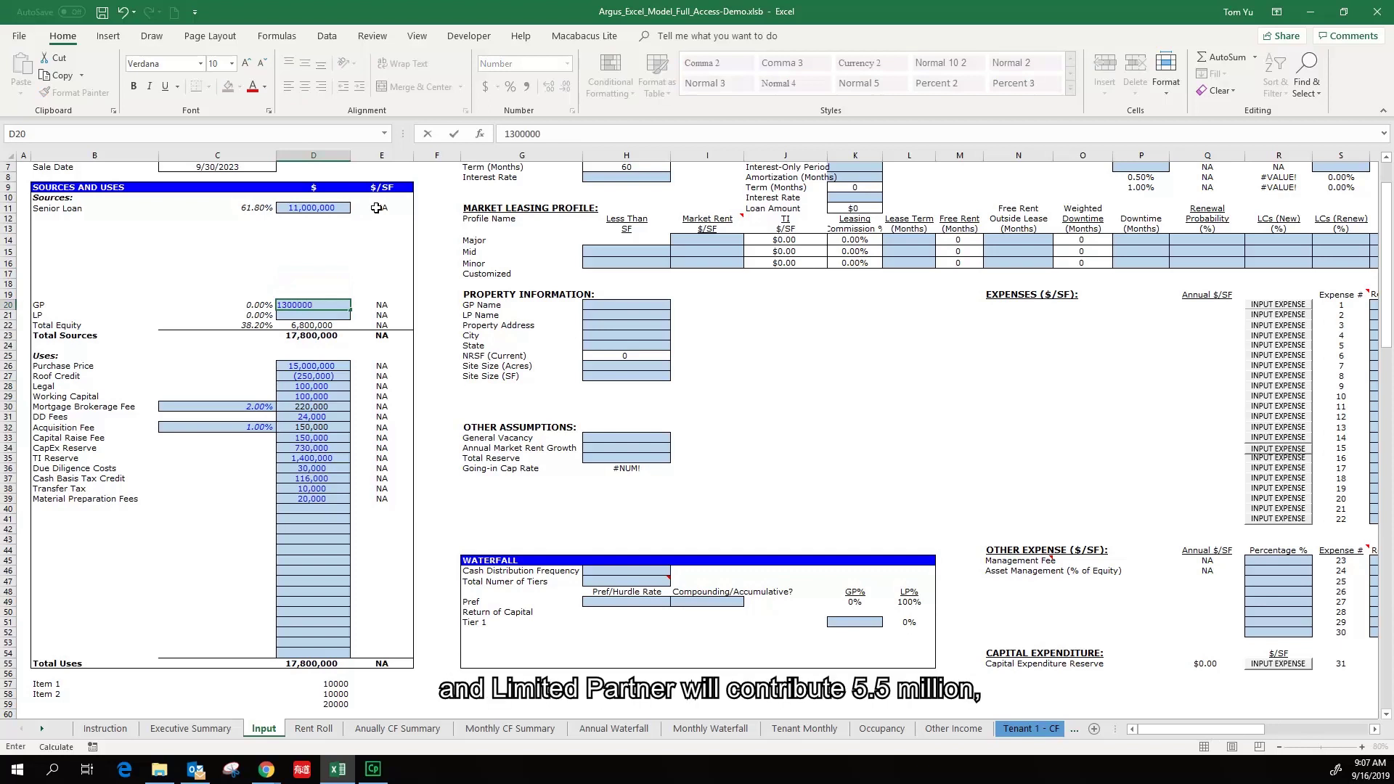
{"action": "key", "text": "Return"}
{"action": "type", "text": "5"}
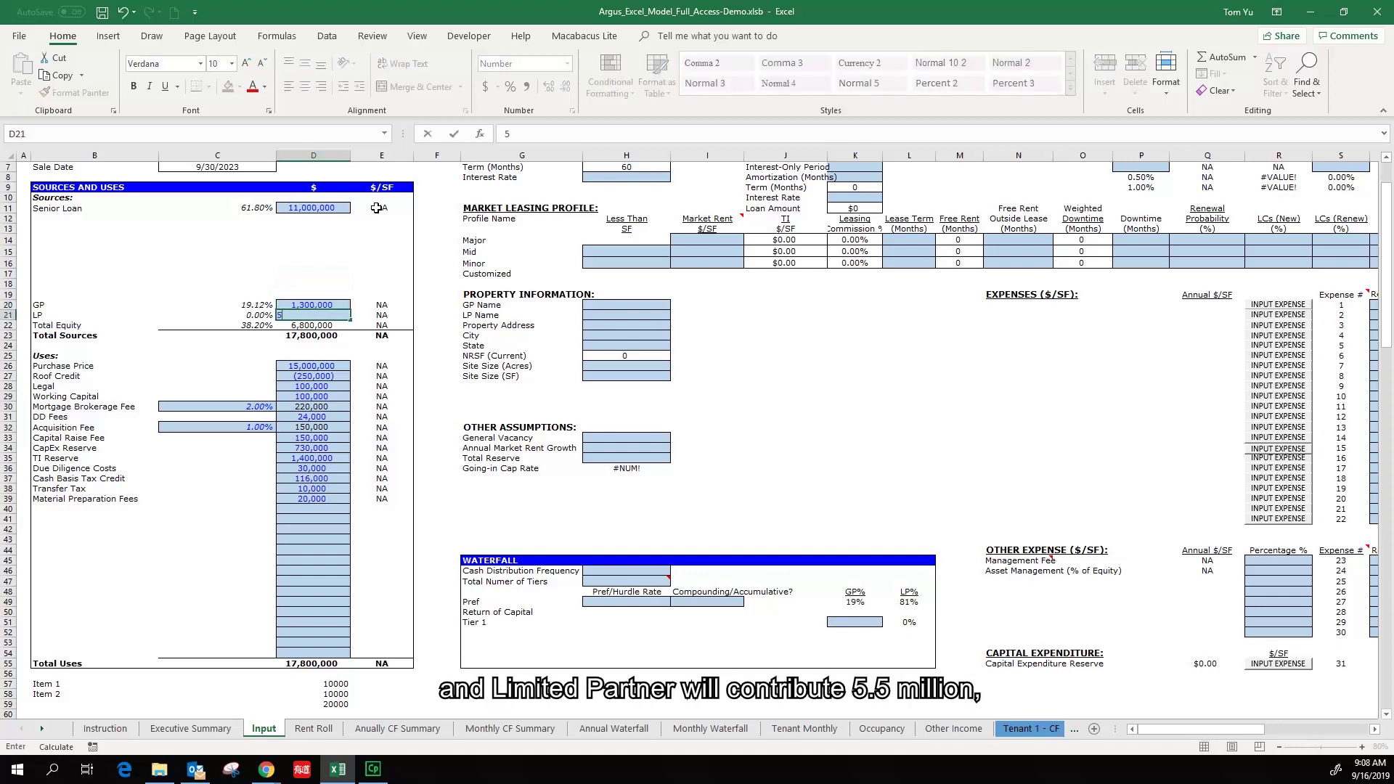
{"action": "type", "text": "500000"}
{"action": "key", "text": "ctrl+Return"}
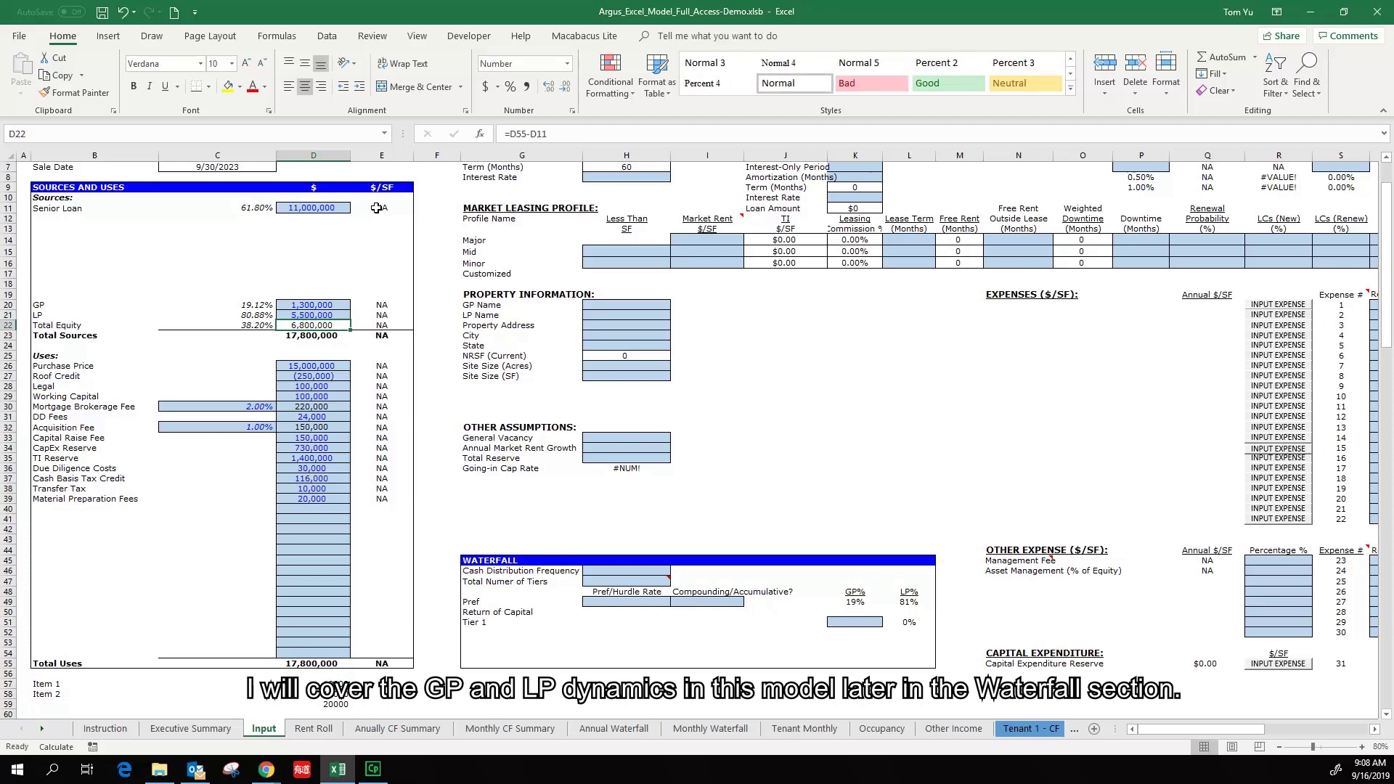
{"action": "left_click_drag", "start_coordinate": [62, 306], "coordinate": [73, 316]}
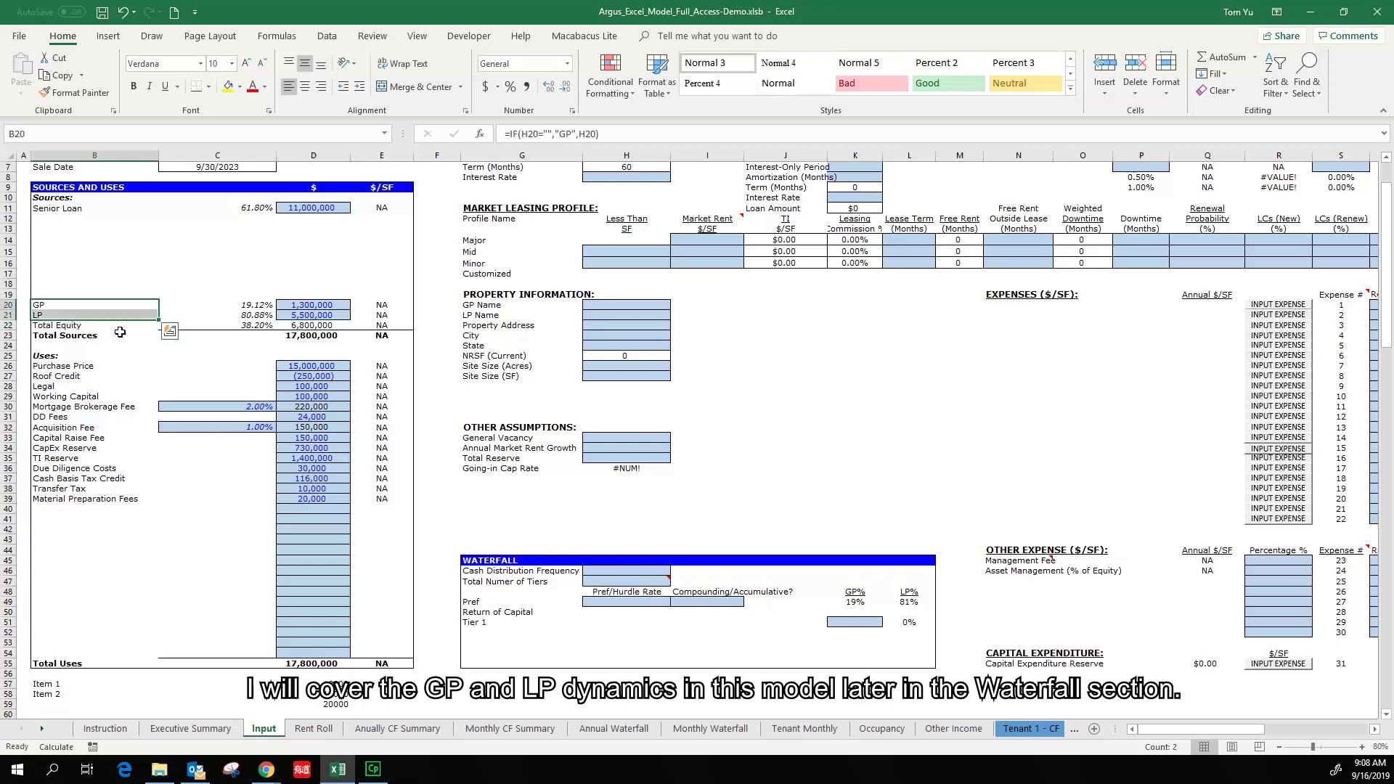
{"action": "left_click_drag", "start_coordinate": [469, 561], "coordinate": [926, 672]}
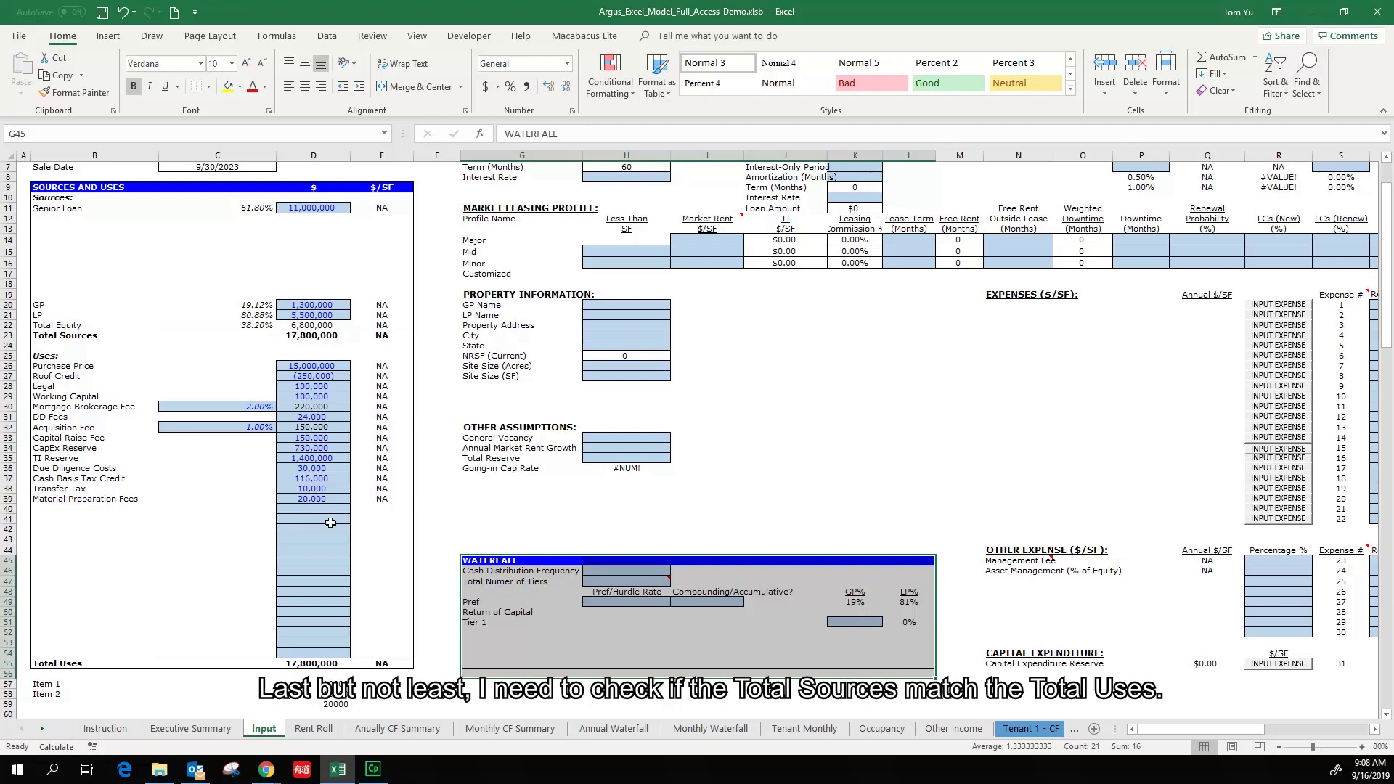
{"action": "left_click_drag", "start_coordinate": [79, 334], "coordinate": [316, 335]}
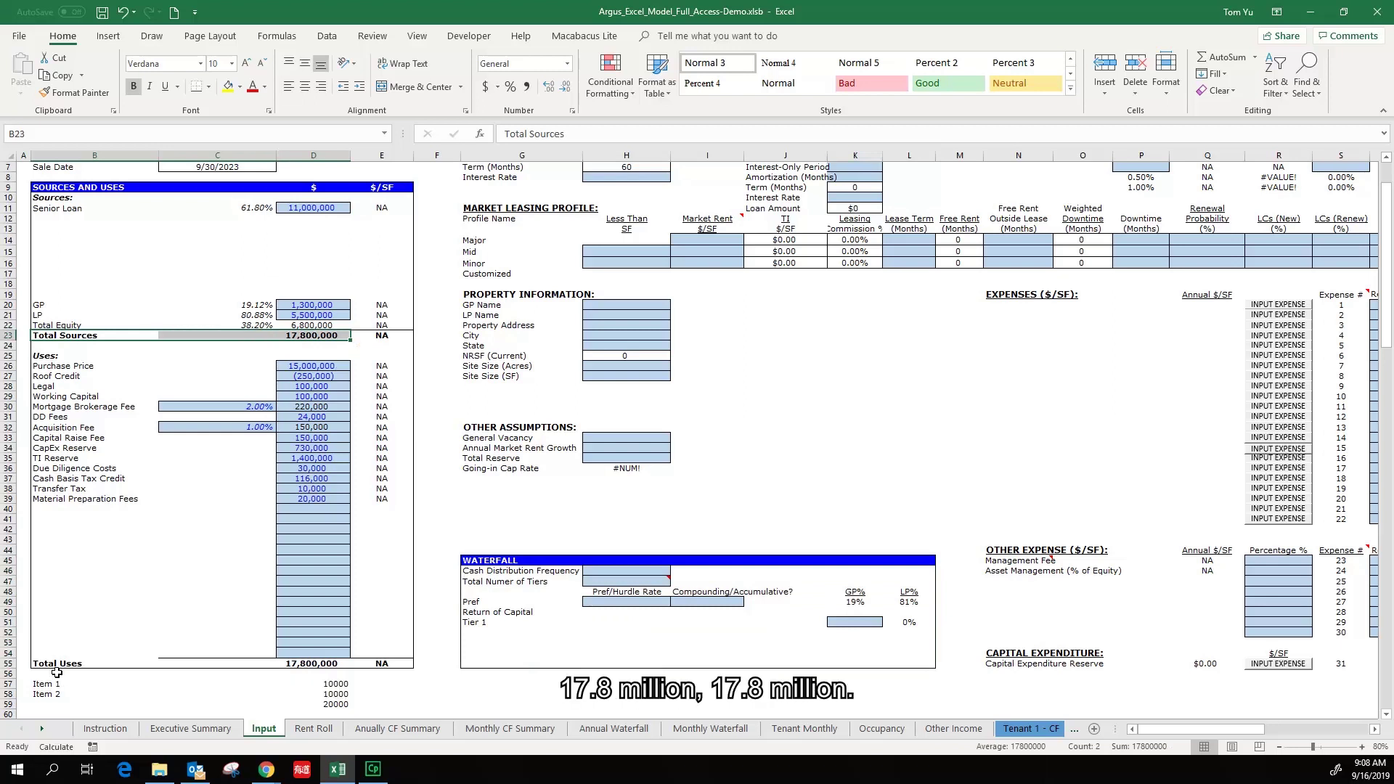
{"action": "left_click_drag", "start_coordinate": [59, 664], "coordinate": [316, 664]}
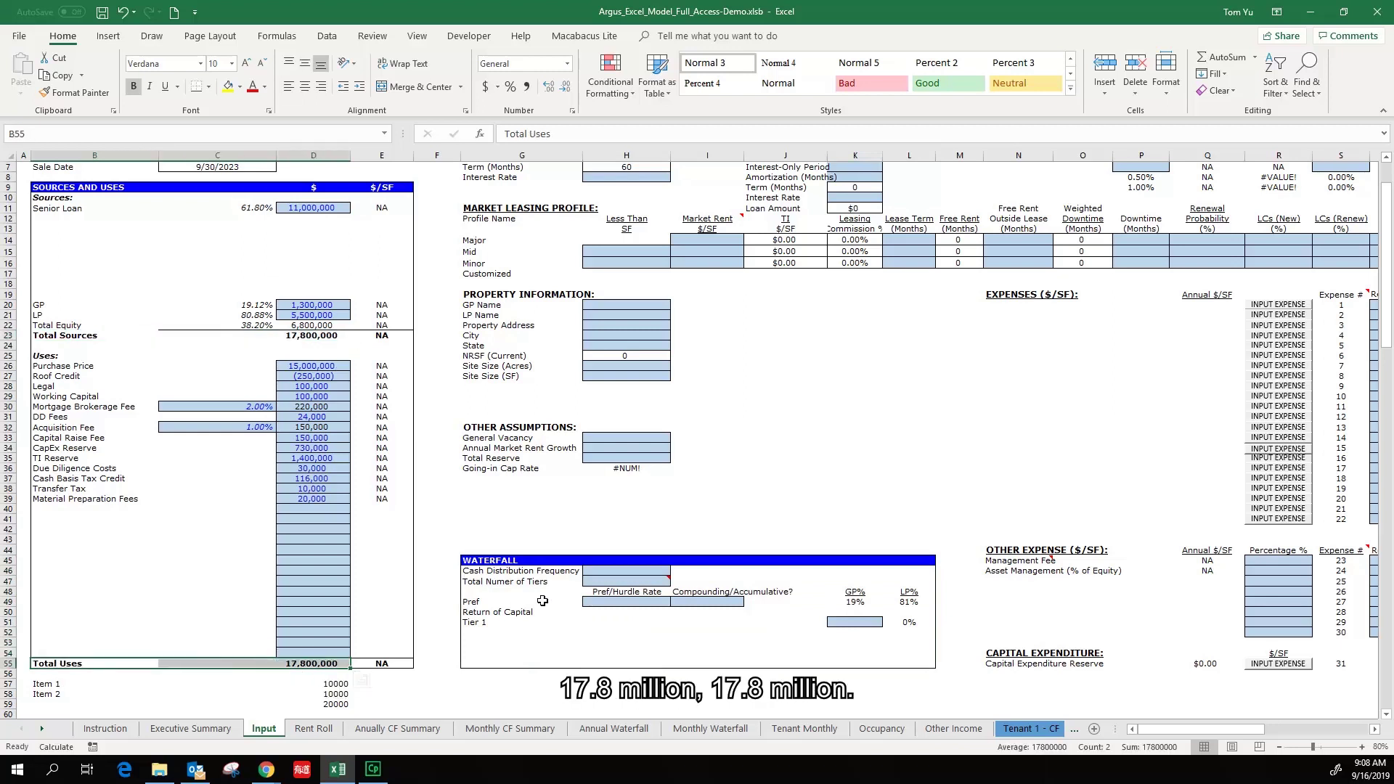